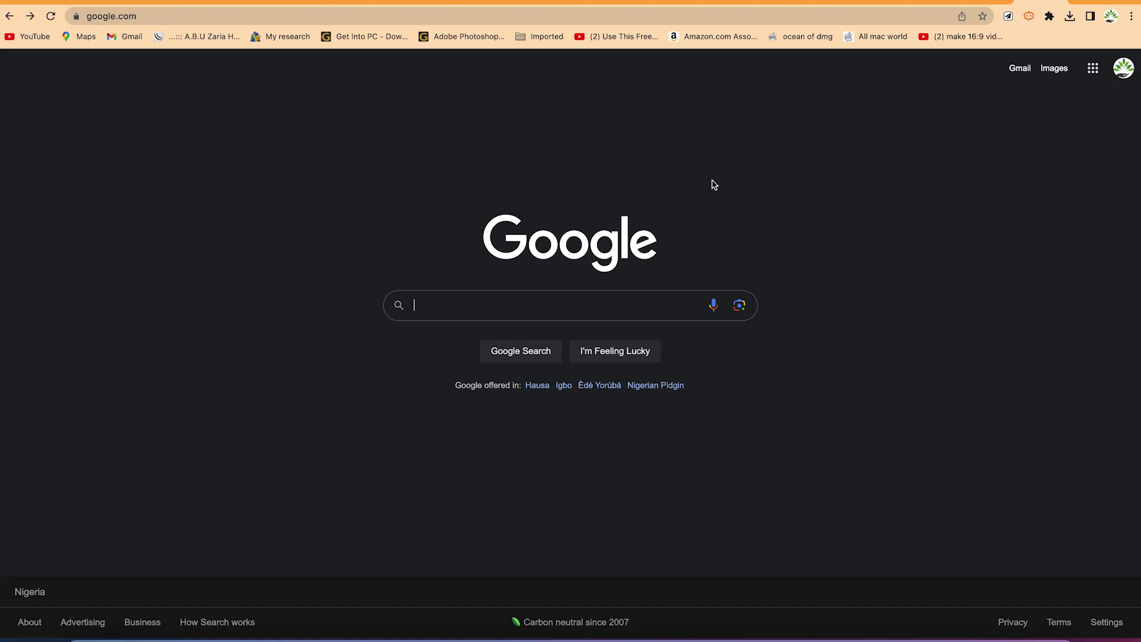
- Search Google for "obs" and open the official OBS Studio website
{"action": "type", "text": "obs"}
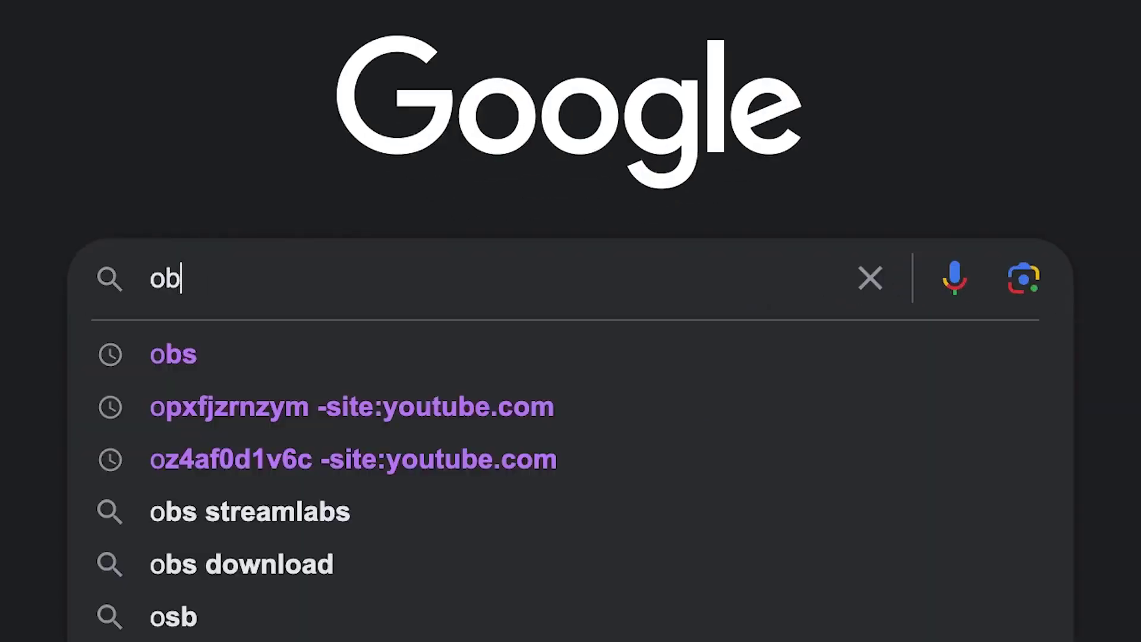
{"action": "key", "text": "Return"}
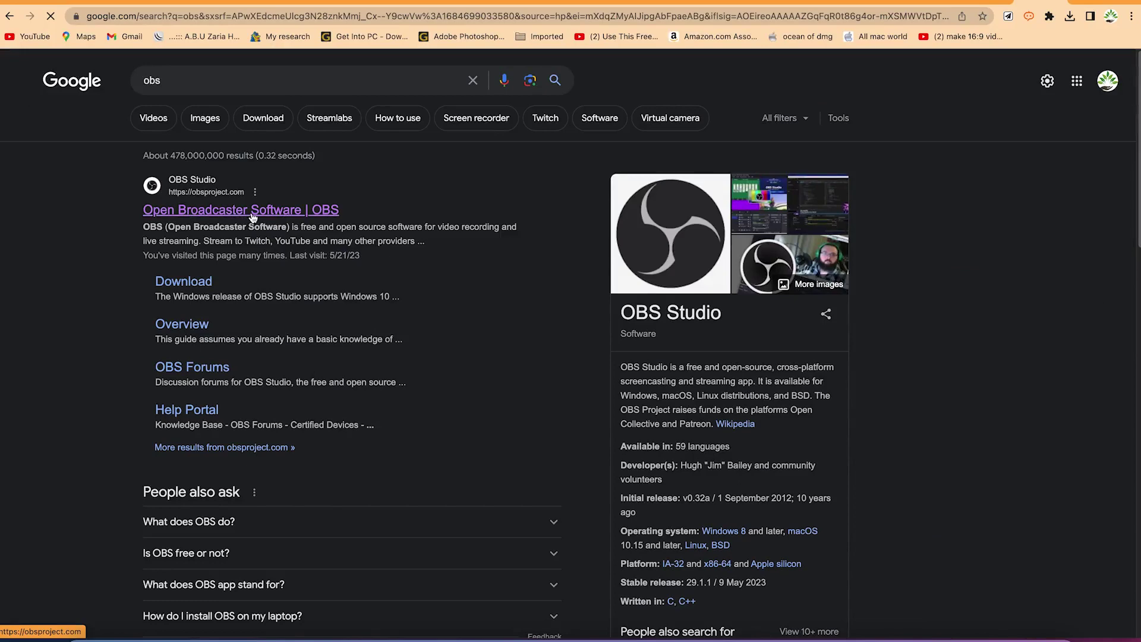
{"action": "left_click", "coordinate": [321, 202]}
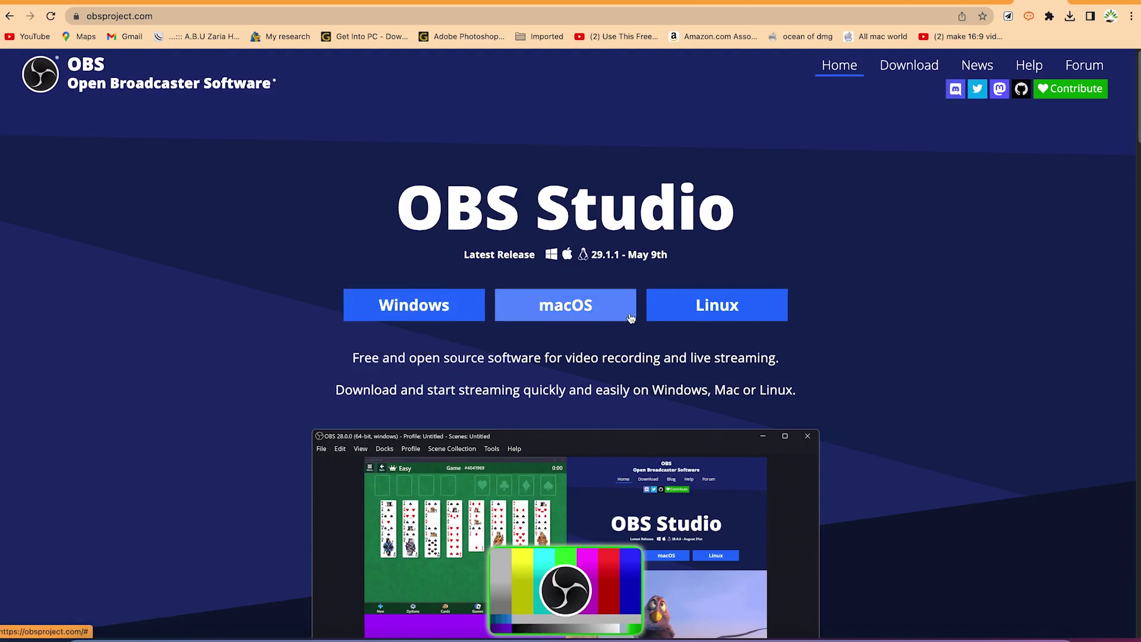
- Open the OBS Studio download page and review the macOS installer options and release information
{"action": "left_click", "coordinate": [900, 70]}
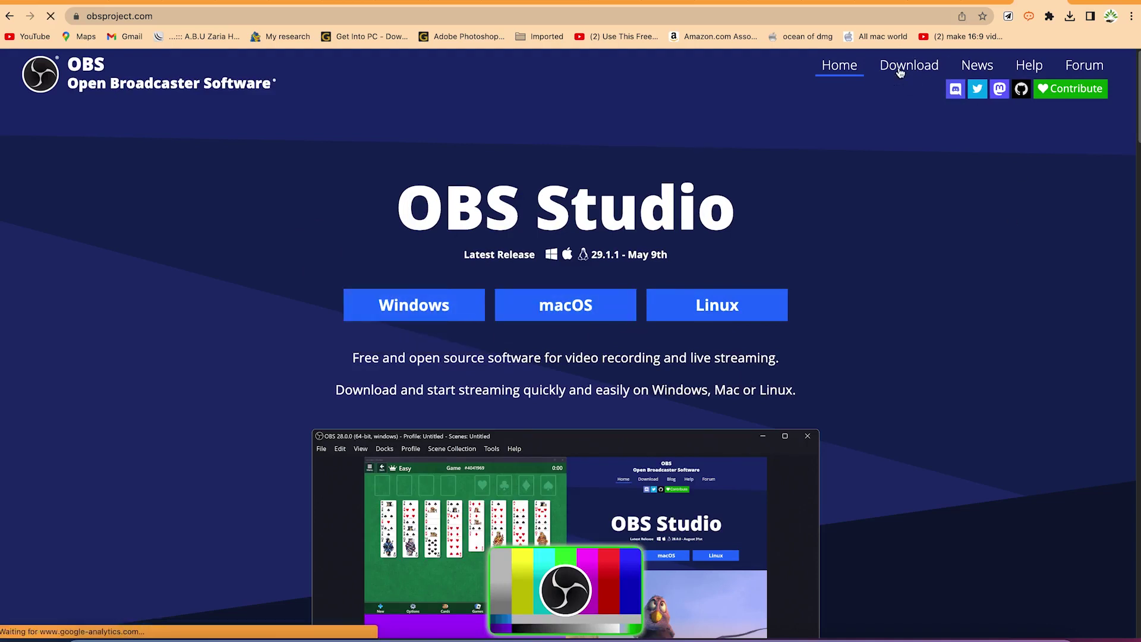
{"action": "scroll", "coordinate": [541, 535], "scroll_direction": "down", "scroll_amount": 2}
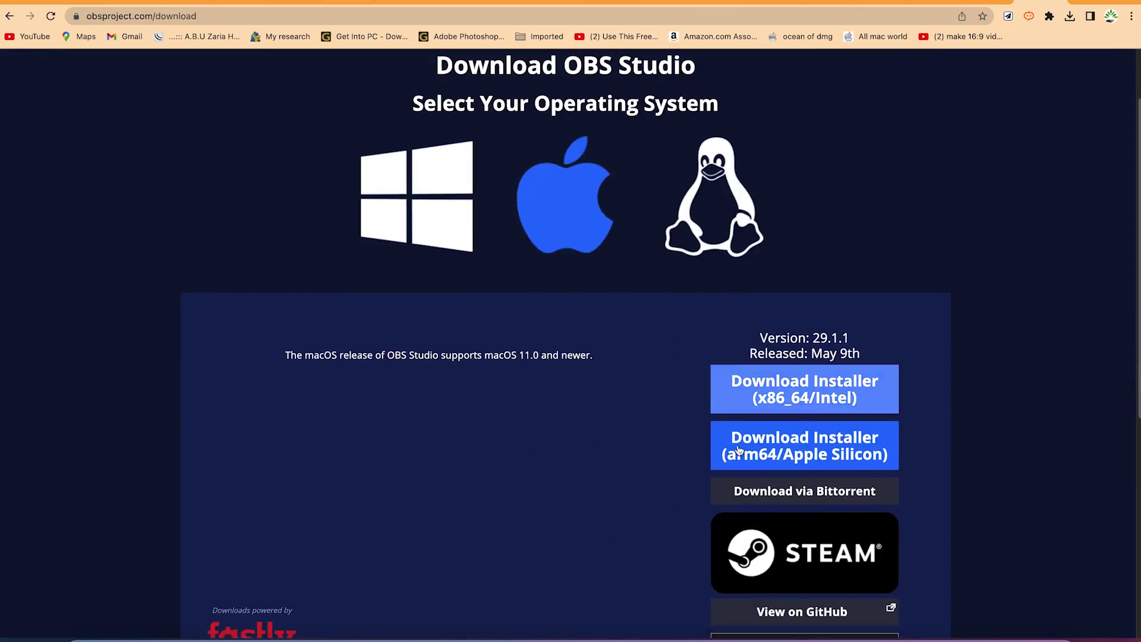
{"action": "left_click", "coordinate": [781, 398]}
{"action": "left_click_drag", "start_coordinate": [868, 356], "coordinate": [816, 355]}
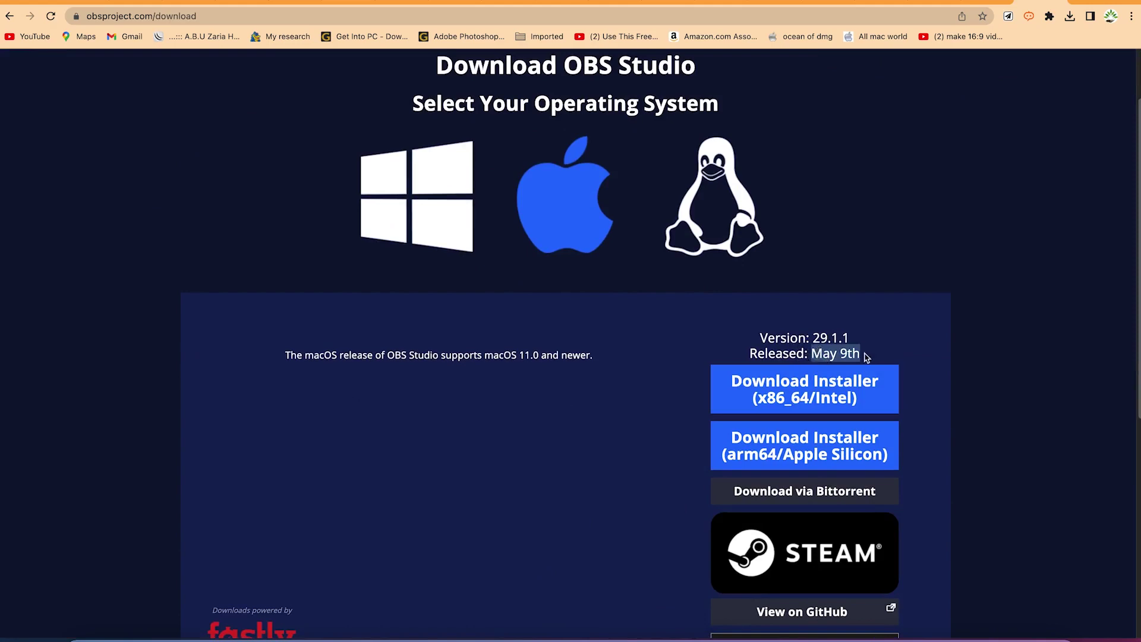
{"action": "scroll", "coordinate": [532, 468], "scroll_direction": "down", "scroll_amount": 5}
{"action": "scroll", "coordinate": [529, 452], "scroll_direction": "up", "scroll_amount": 8}
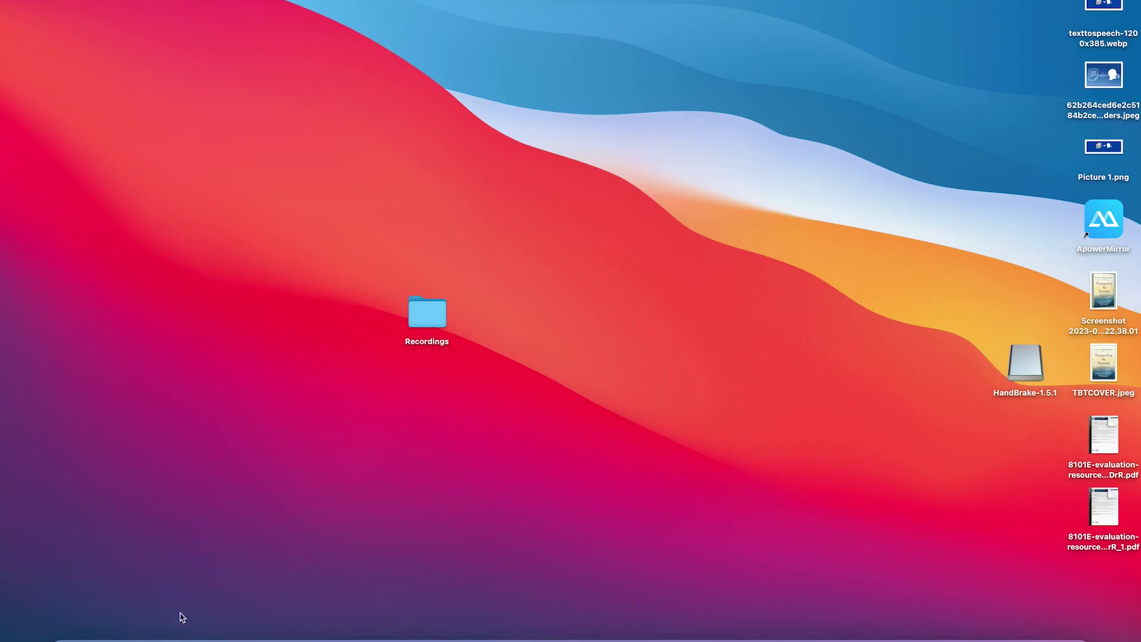
- Switch to OBS Studio and start the Auto-Configuration Wizard
{"action": "left_click", "coordinate": [99, 637]}
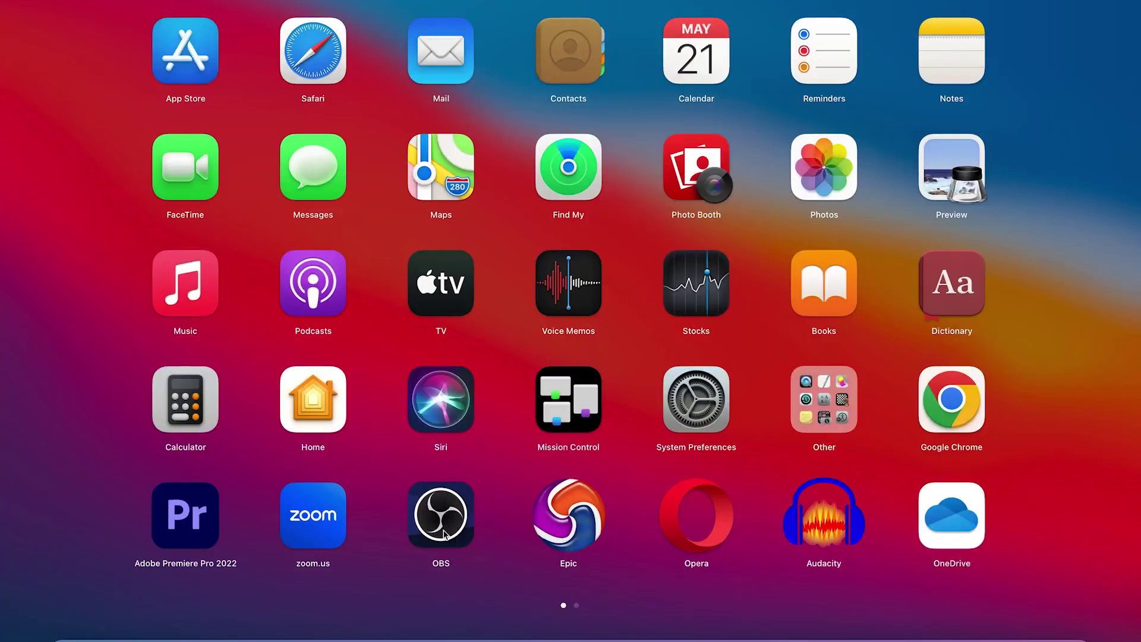
{"action": "left_click", "coordinate": [443, 533]}
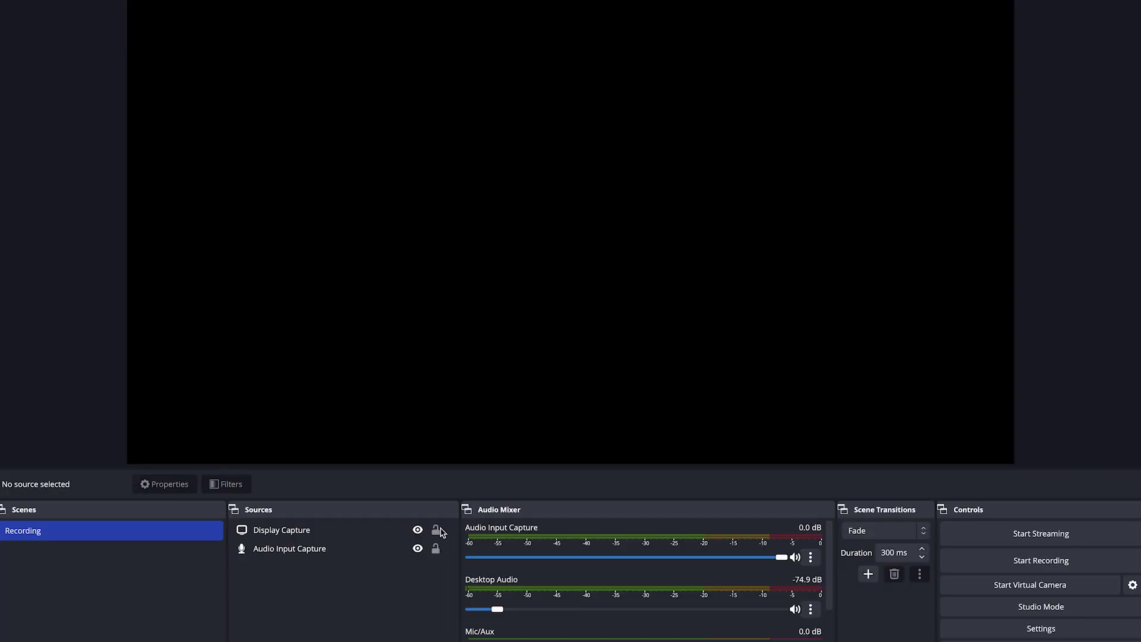
{"action": "mouse_move", "coordinate": [316, 2]}
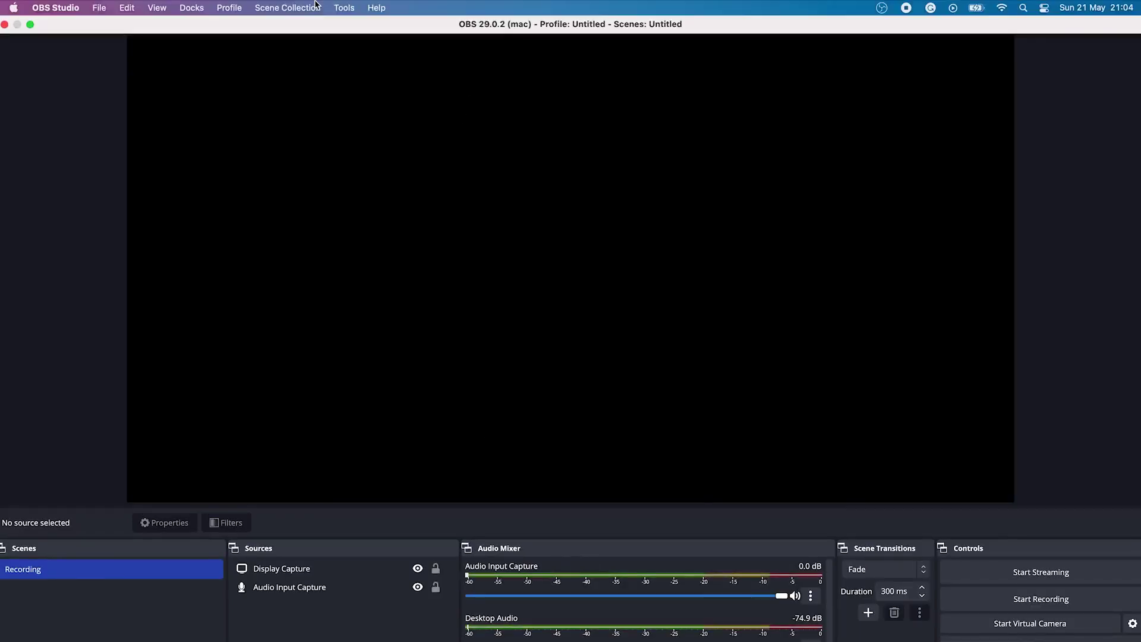
{"action": "left_click", "coordinate": [299, 8]}
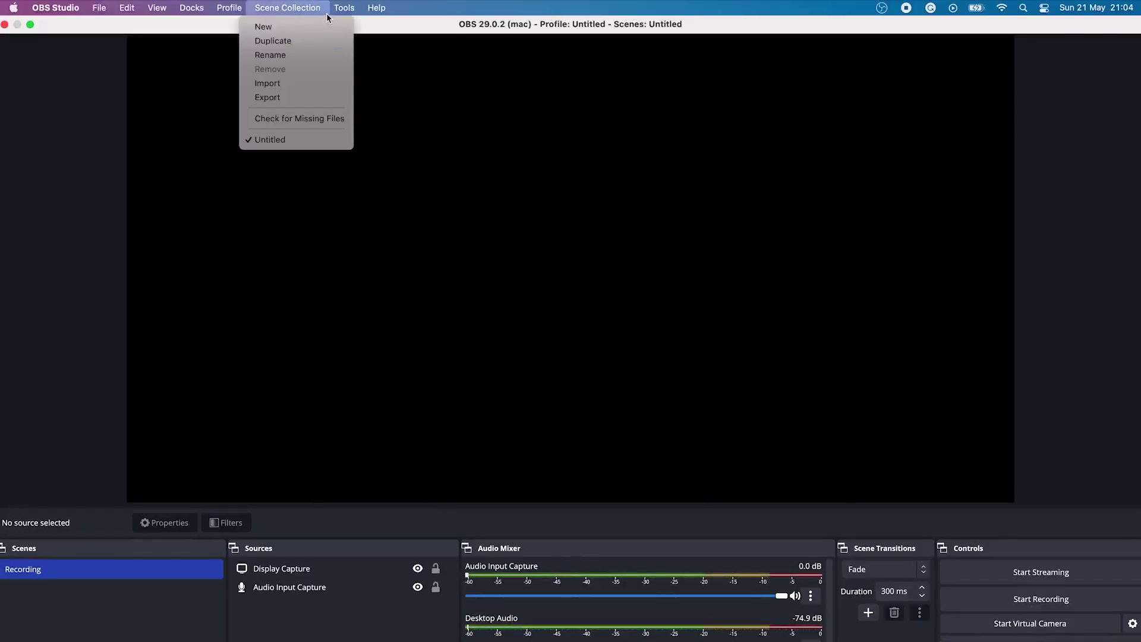
{"action": "mouse_move", "coordinate": [332, 9]}
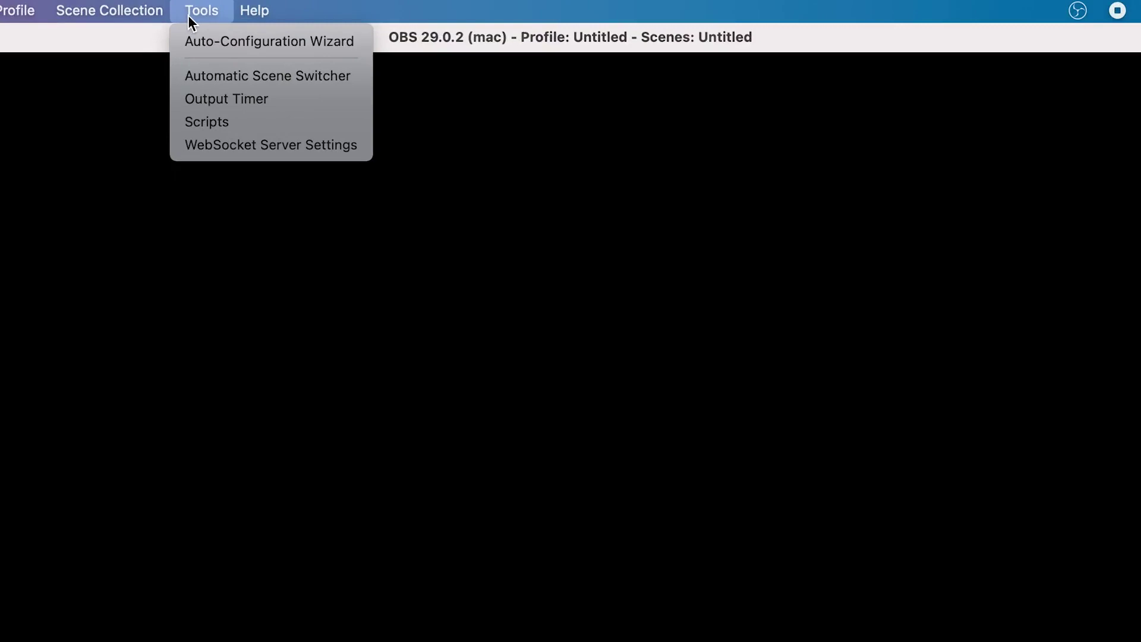
{"action": "left_click", "coordinate": [220, 41]}
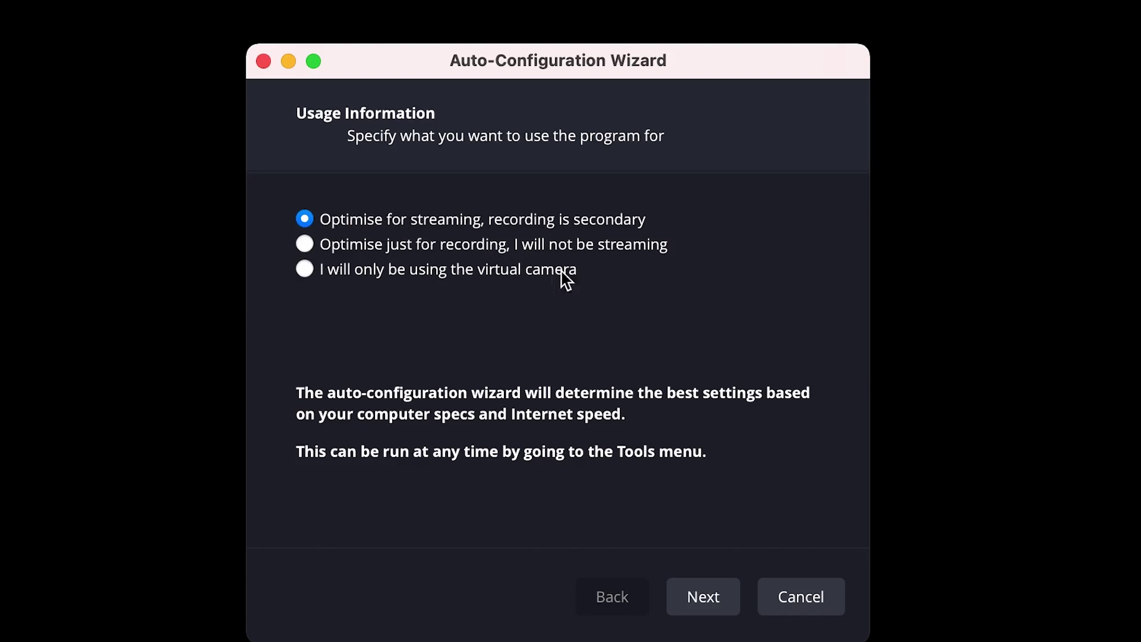
- Optimise the wizard just for recording, using the current 1920x1080 canvas and either 60 or 30 FPS with 60 preferred
{"action": "left_click", "coordinate": [305, 245]}
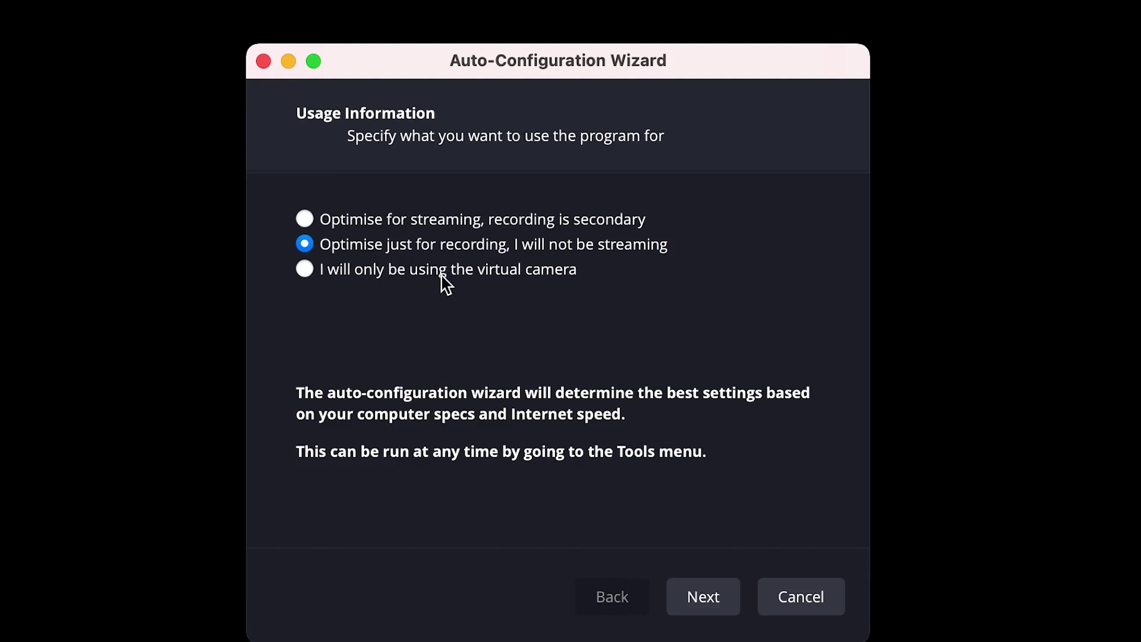
{"action": "left_click", "coordinate": [715, 603]}
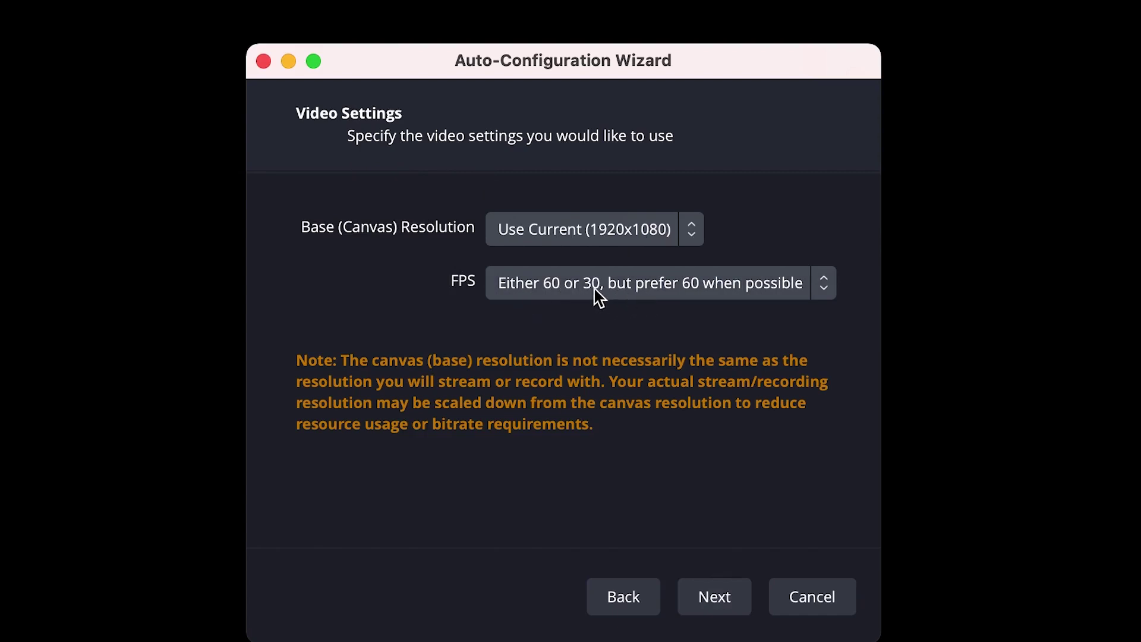
{"action": "left_click", "coordinate": [623, 290]}
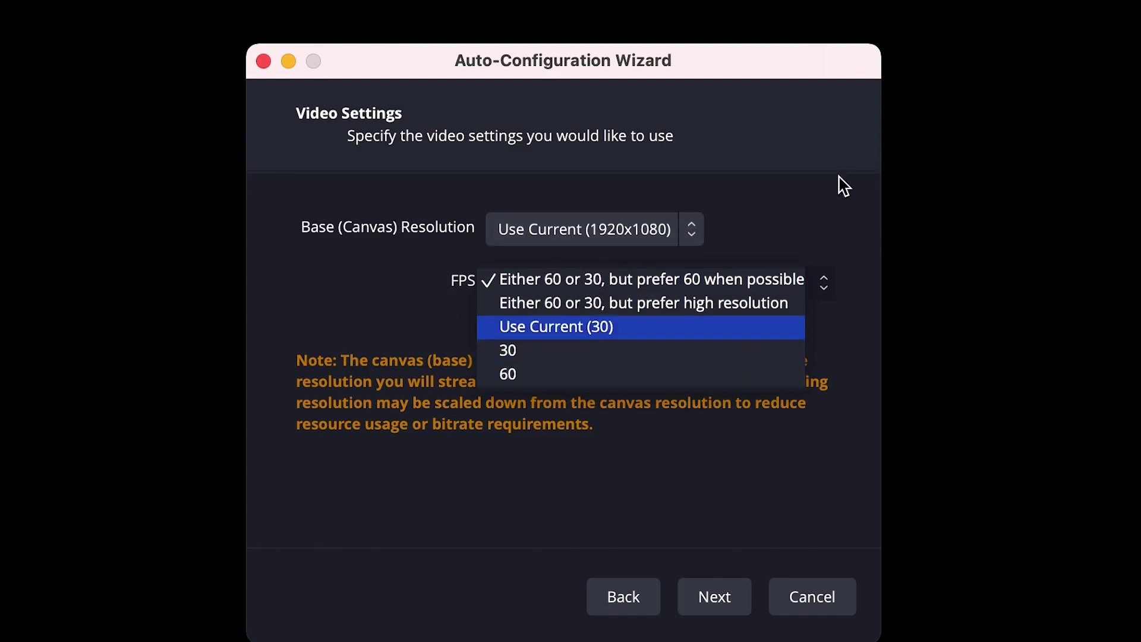
{"action": "left_click", "coordinate": [823, 216]}
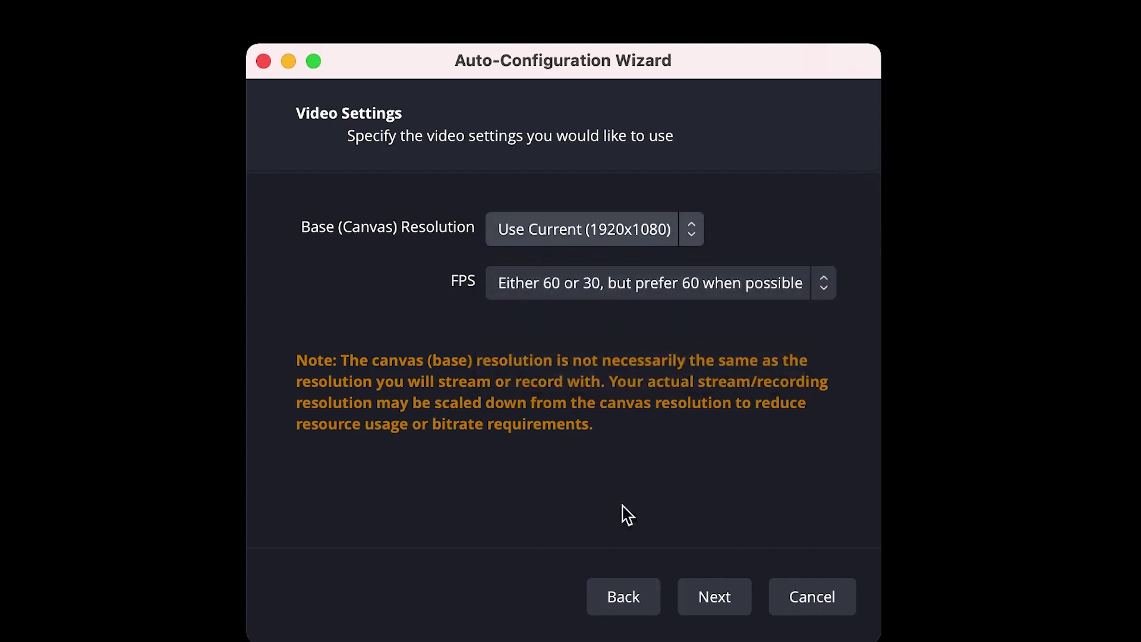
{"action": "left_click", "coordinate": [699, 598]}
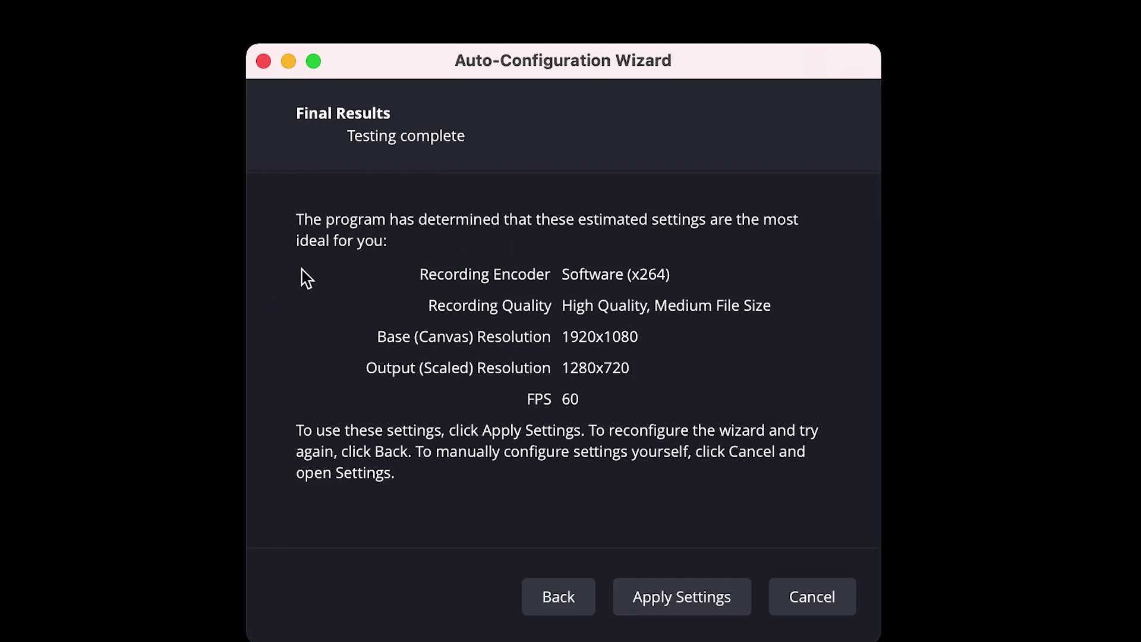
- Review the wizard's recommended encoder and recording quality, and apply the recommended settings
{"action": "left_click", "coordinate": [588, 276]}
{"action": "left_click_drag", "start_coordinate": [577, 305], "coordinate": [641, 297]}
{"action": "left_click", "coordinate": [712, 612]}
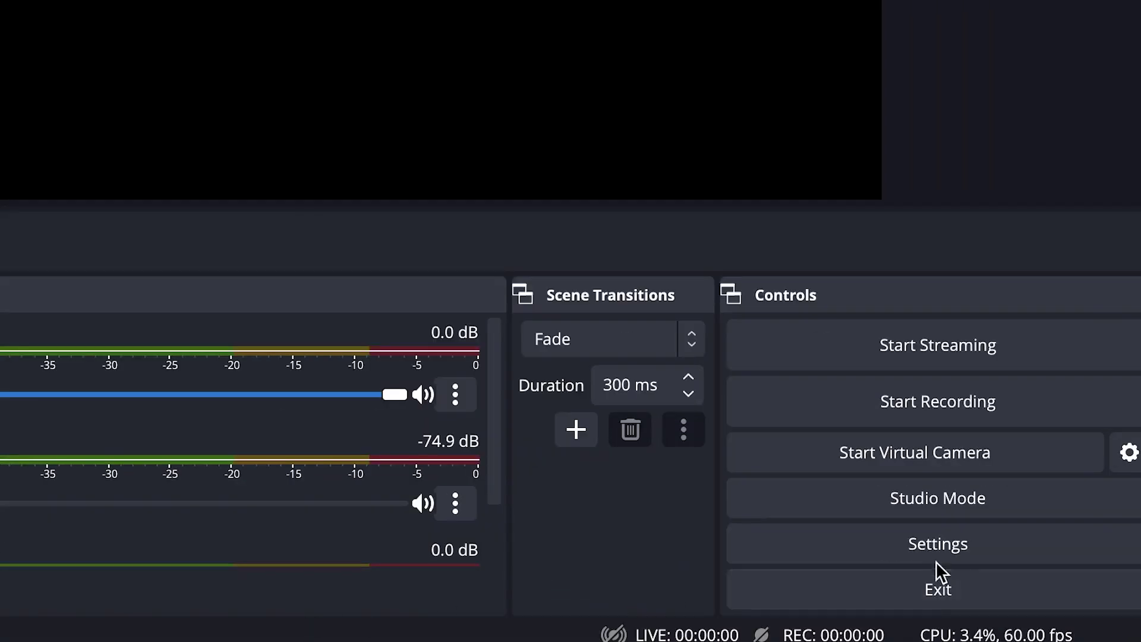
- Open the program settings and review the General and Stream options
{"action": "left_click", "coordinate": [889, 533]}
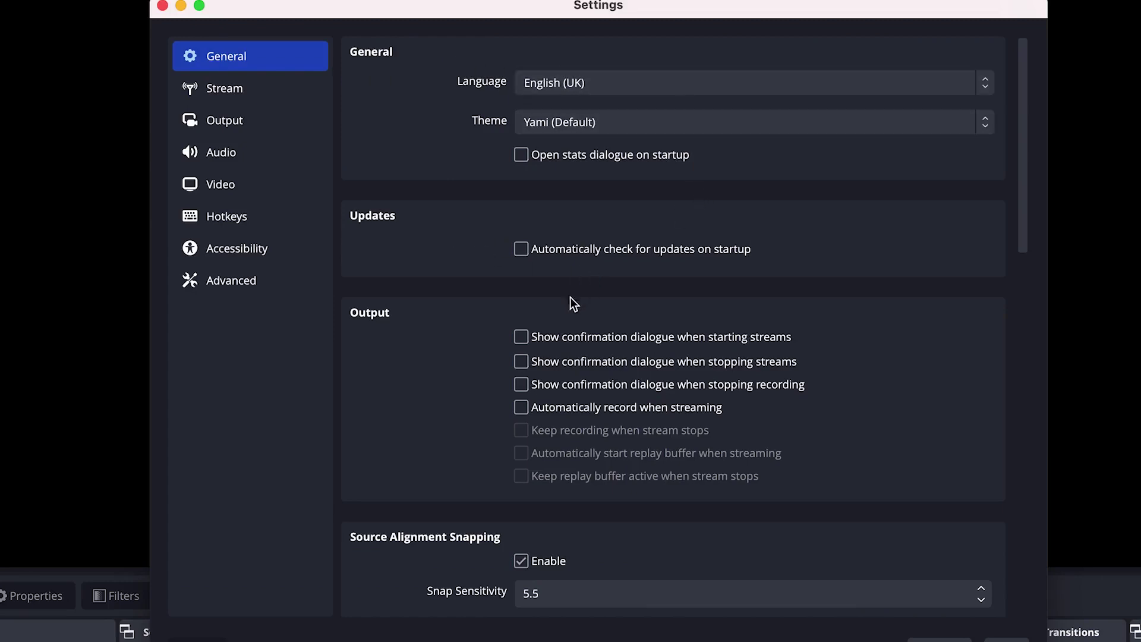
{"action": "scroll", "coordinate": [526, 455], "scroll_direction": "down", "scroll_amount": 5}
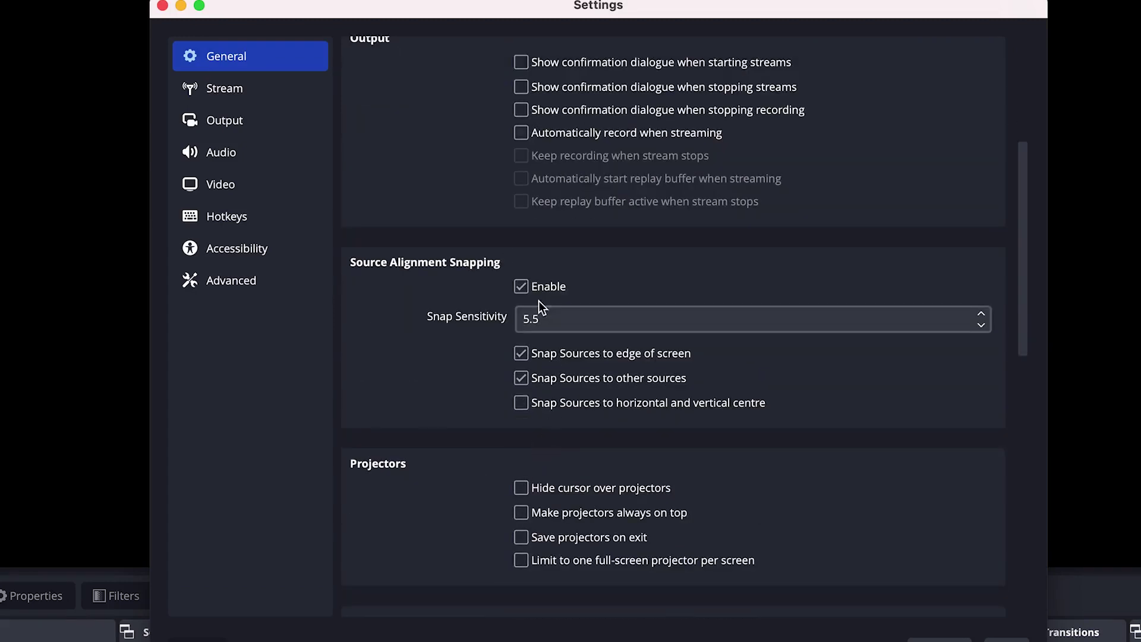
{"action": "scroll", "coordinate": [555, 324], "scroll_direction": "down", "scroll_amount": 4}
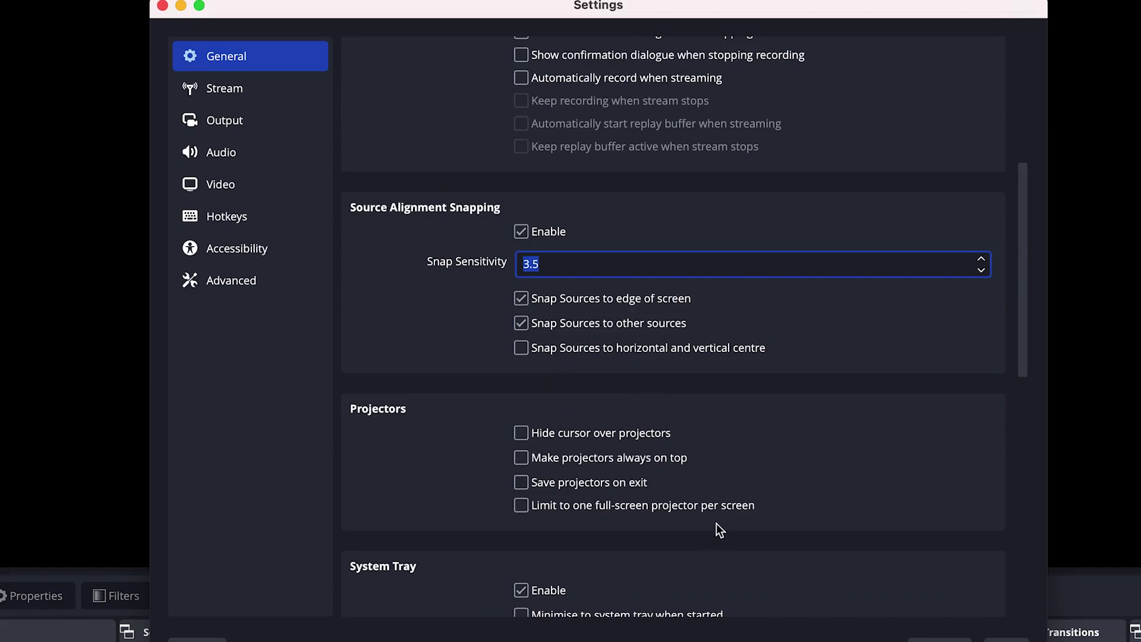
{"action": "scroll", "coordinate": [719, 523], "scroll_direction": "down", "scroll_amount": 6}
{"action": "scroll", "coordinate": [480, 416], "scroll_direction": "down", "scroll_amount": 5}
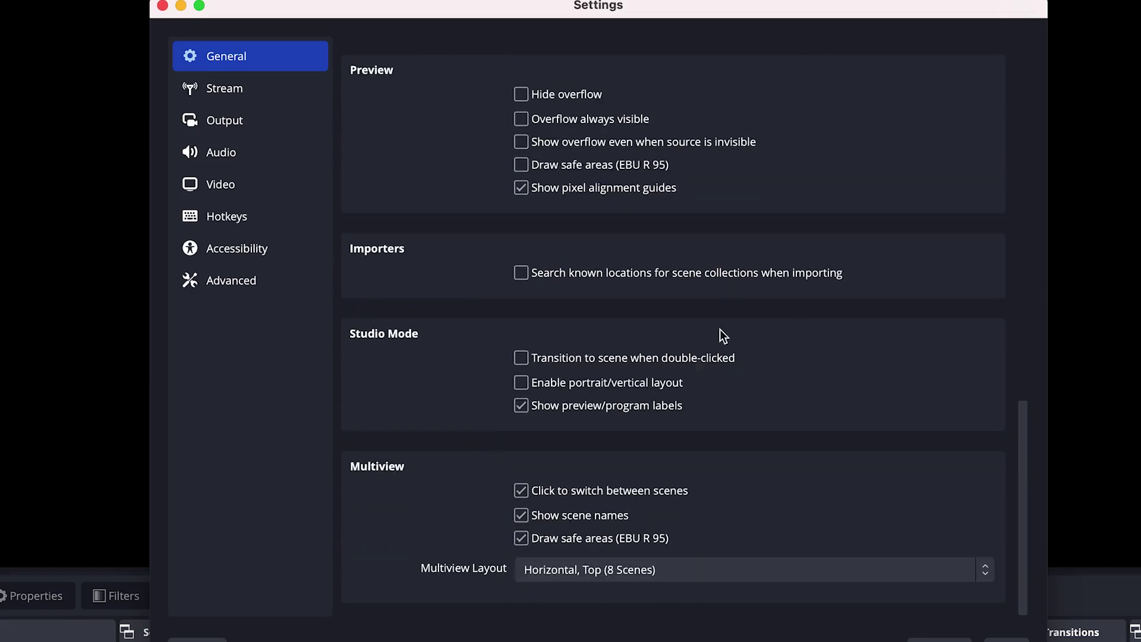
{"action": "left_click", "coordinate": [248, 88]}
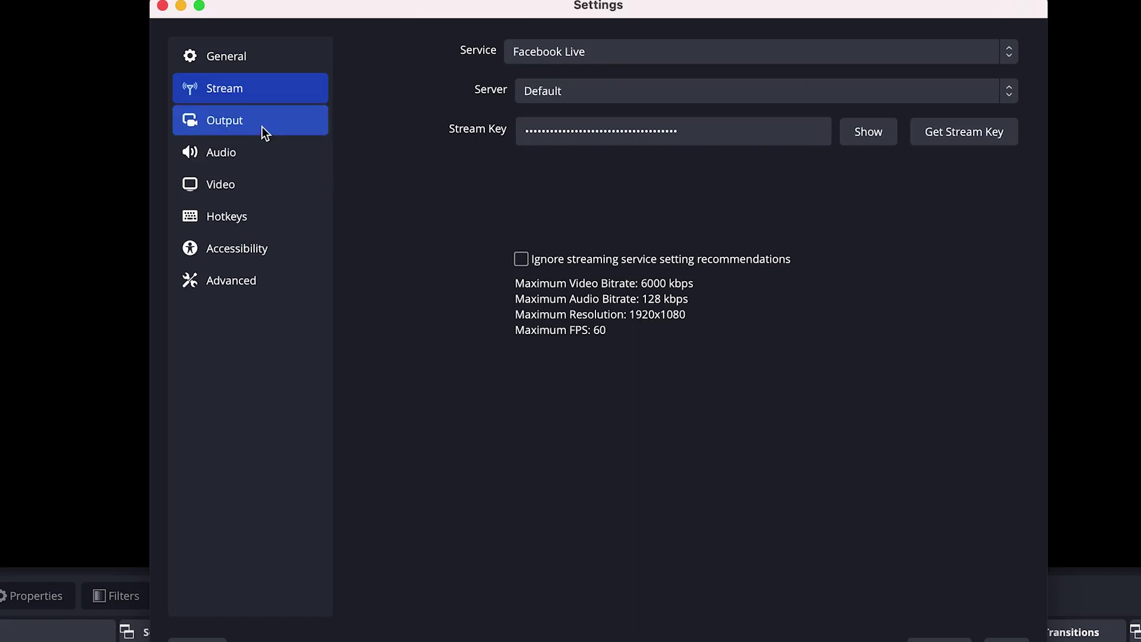
- Set the recording path in the output settings to a new folder named OBs on the Desktop
{"action": "left_click", "coordinate": [233, 114]}
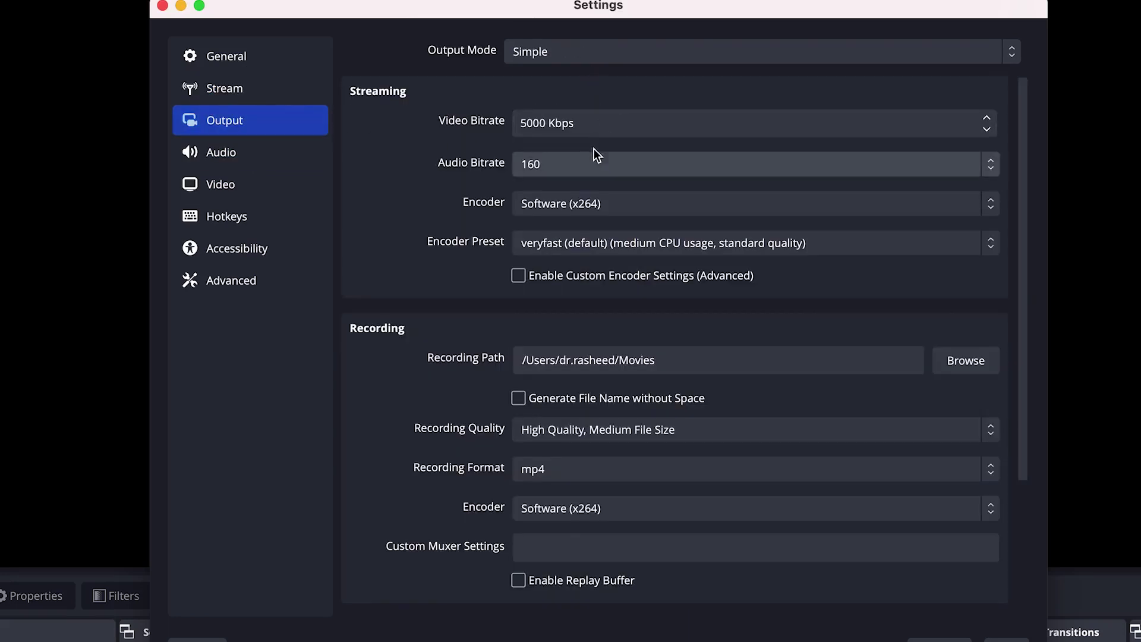
{"action": "left_click", "coordinate": [965, 361]}
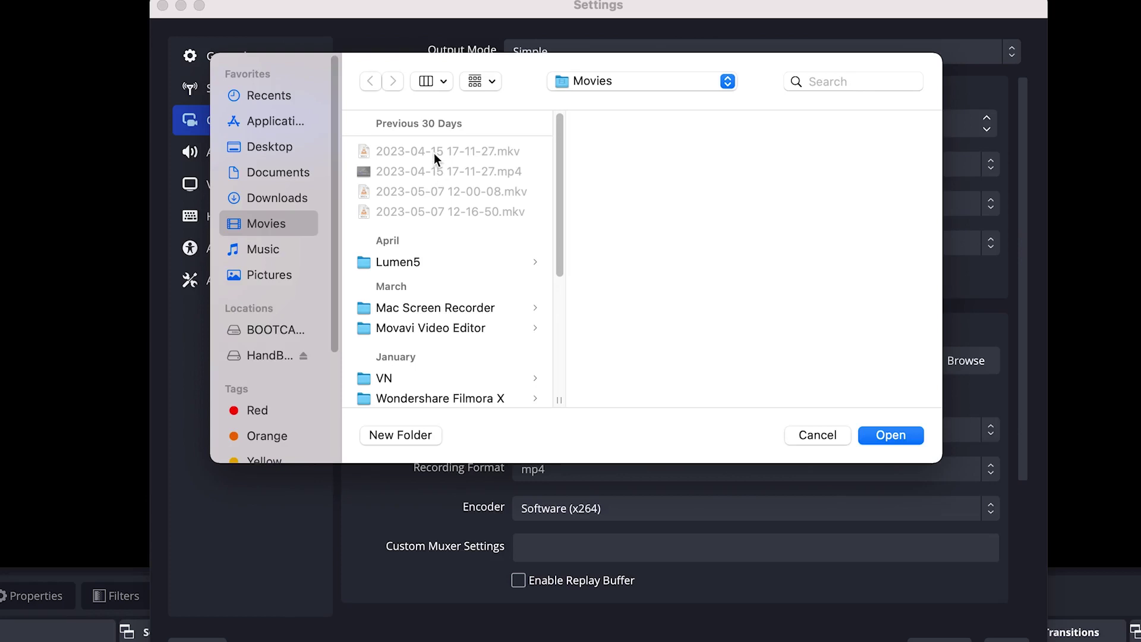
{"action": "left_click", "coordinate": [806, 443]}
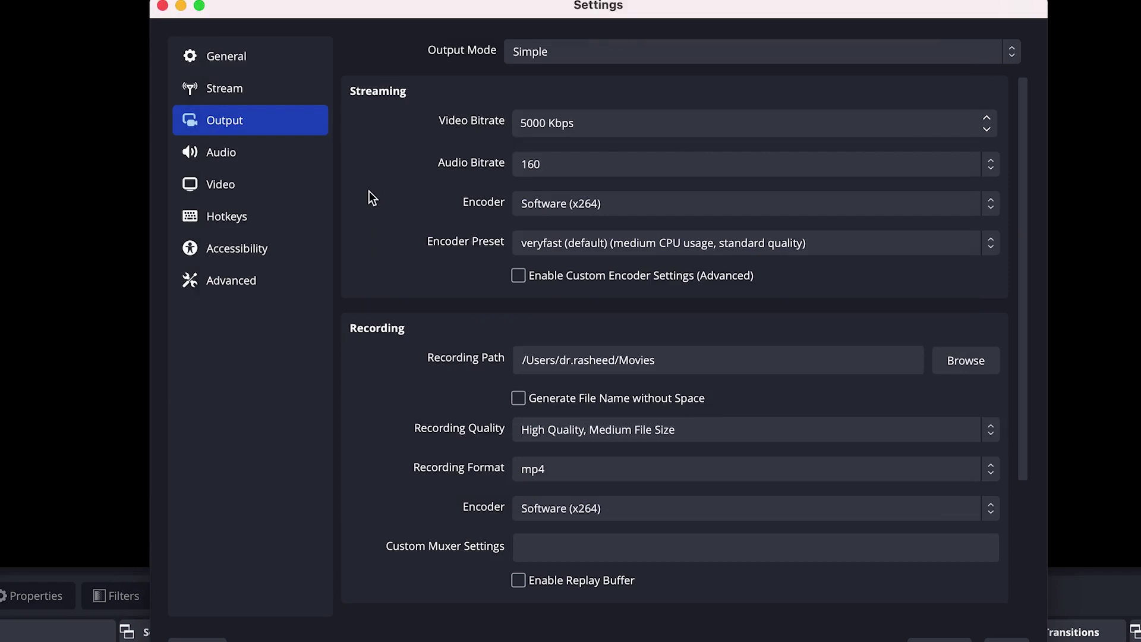
{"action": "left_click", "coordinate": [979, 366]}
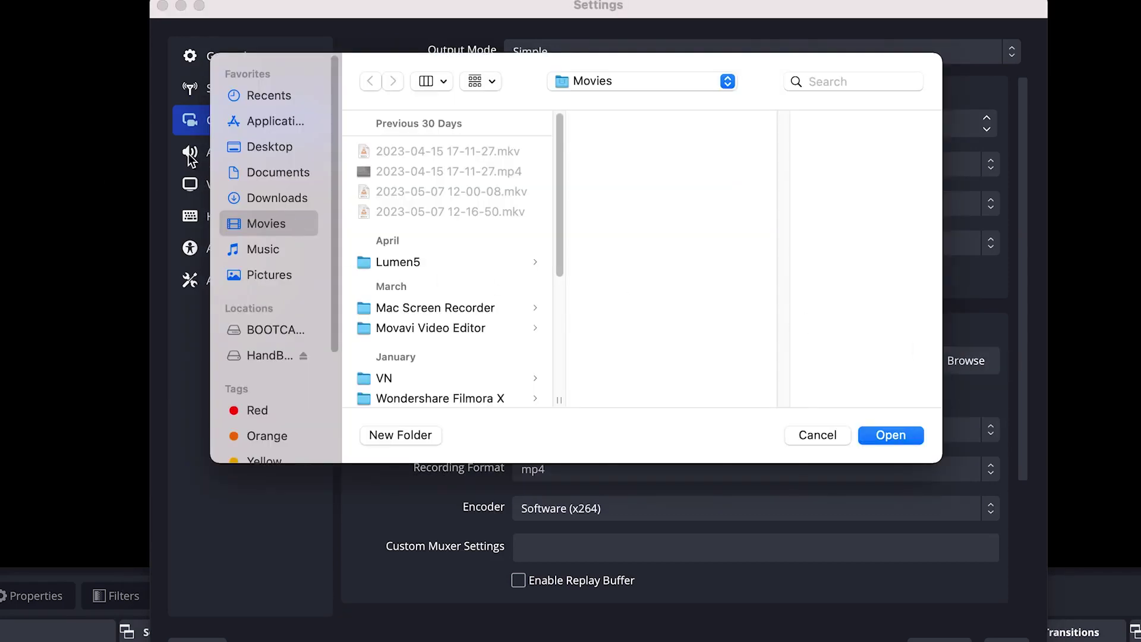
{"action": "left_click", "coordinate": [262, 147]}
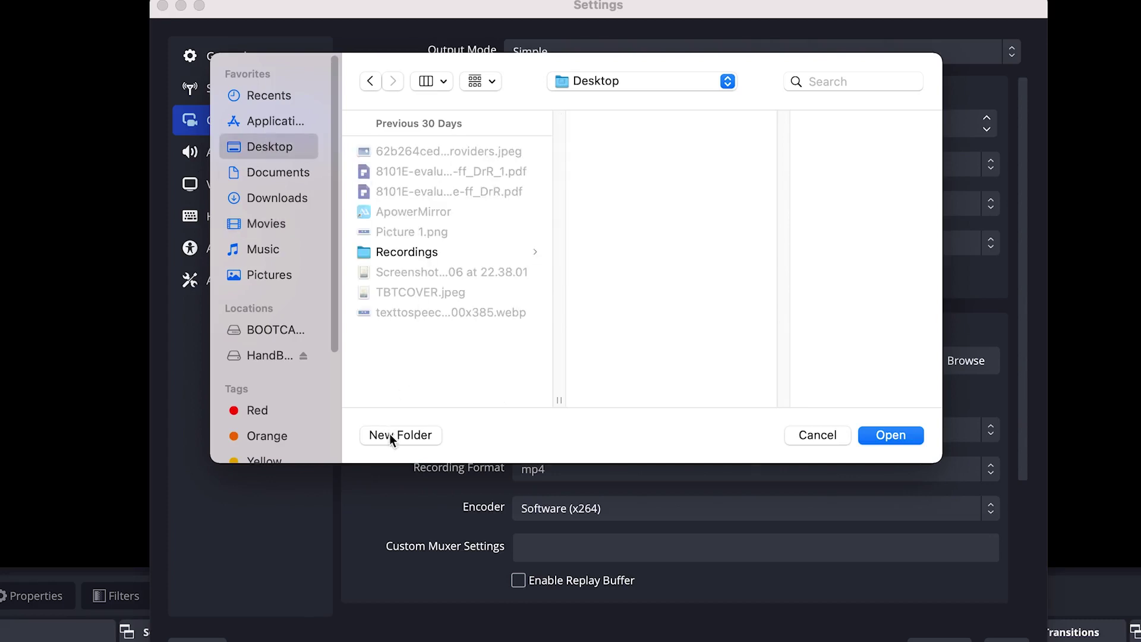
{"action": "left_click", "coordinate": [392, 433]}
{"action": "type", "text": "OBs"}
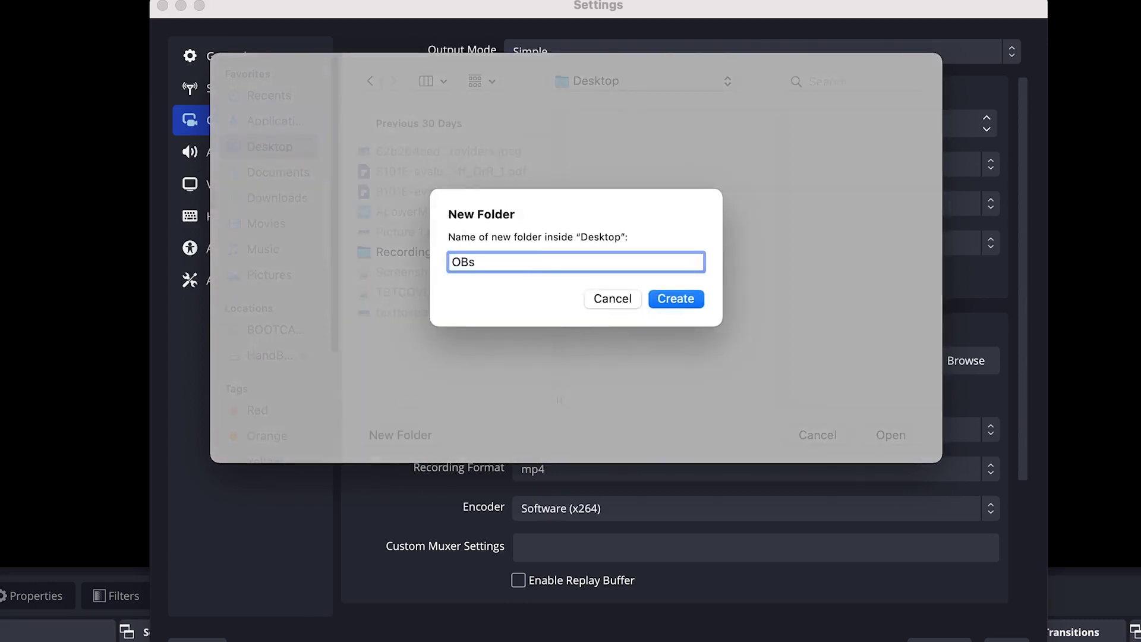
{"action": "key", "text": "Return"}
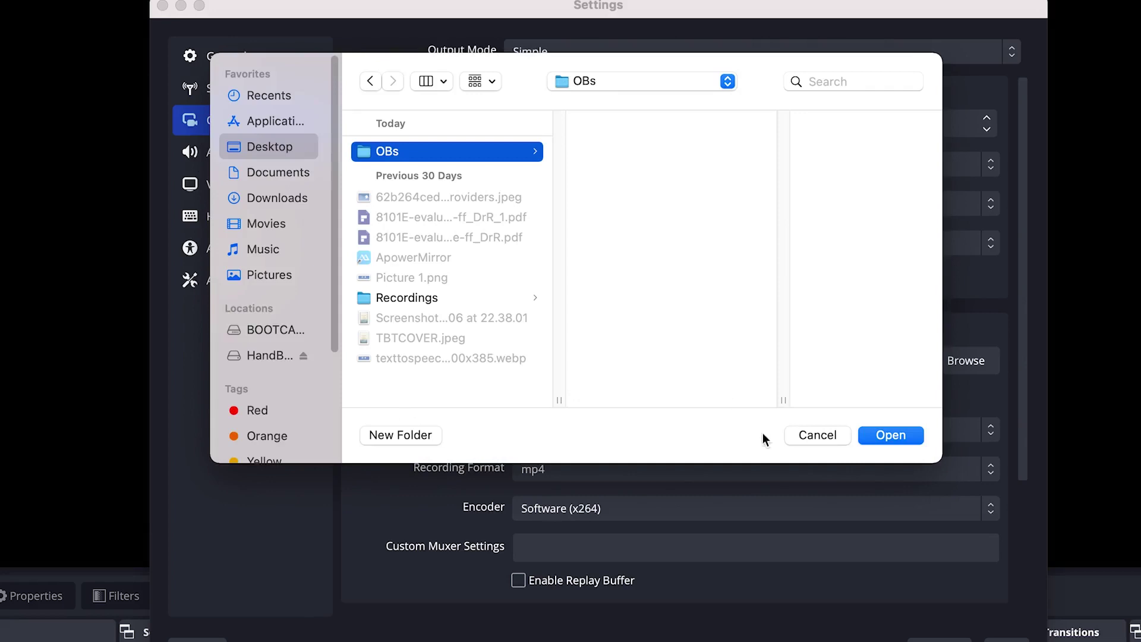
{"action": "left_click", "coordinate": [892, 435]}
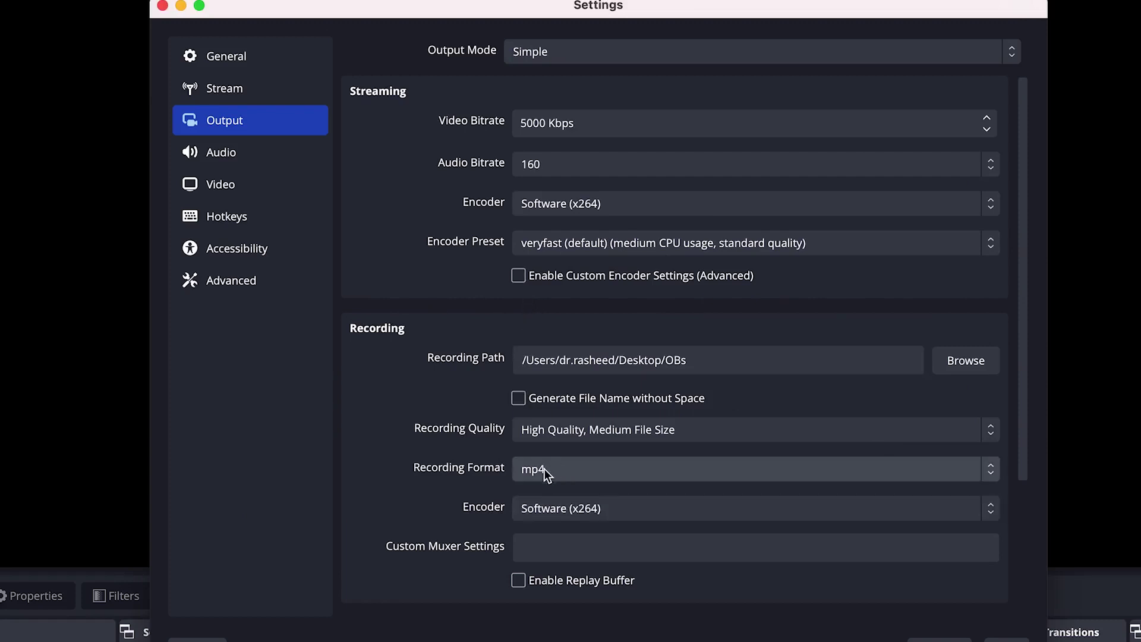
- Check the available recording formats and keep mp4 selected
{"action": "left_click", "coordinate": [604, 468]}
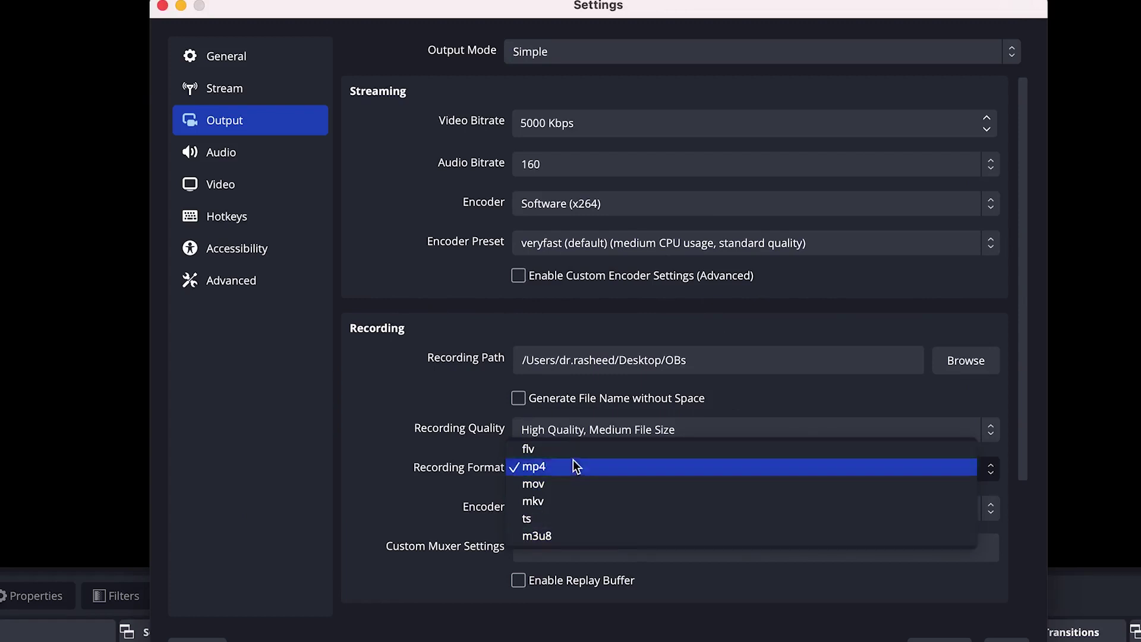
{"action": "left_click", "coordinate": [579, 474]}
{"action": "left_click_drag", "start_coordinate": [1020, 361], "coordinate": [994, 226]}
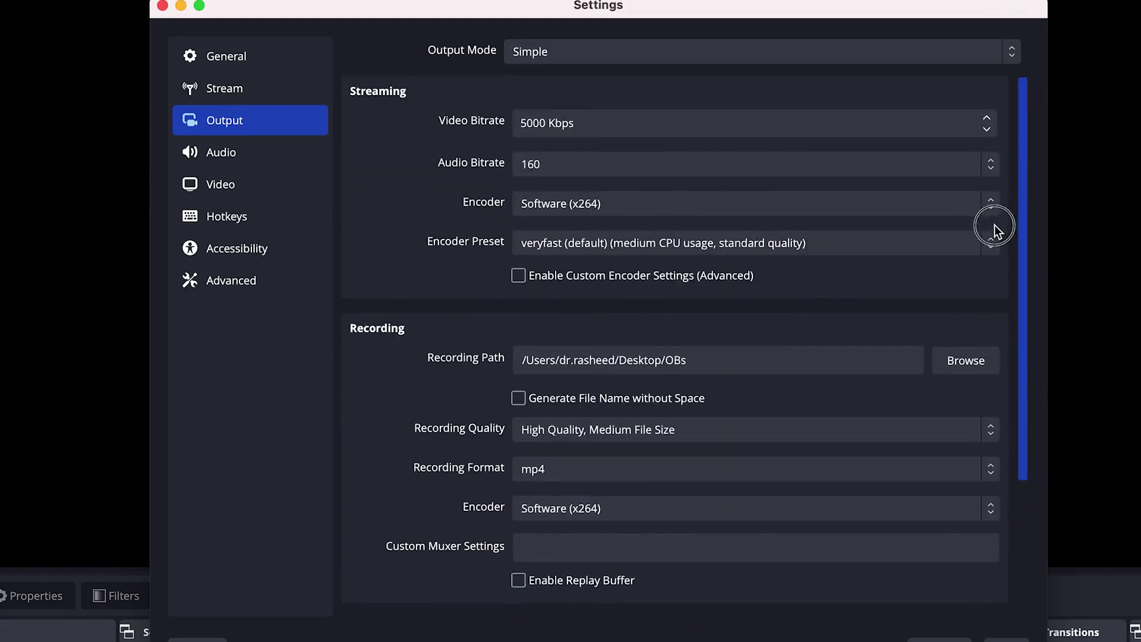
- Review the Audio, Video and Hotkeys settings, and close the settings
{"action": "left_click", "coordinate": [208, 159]}
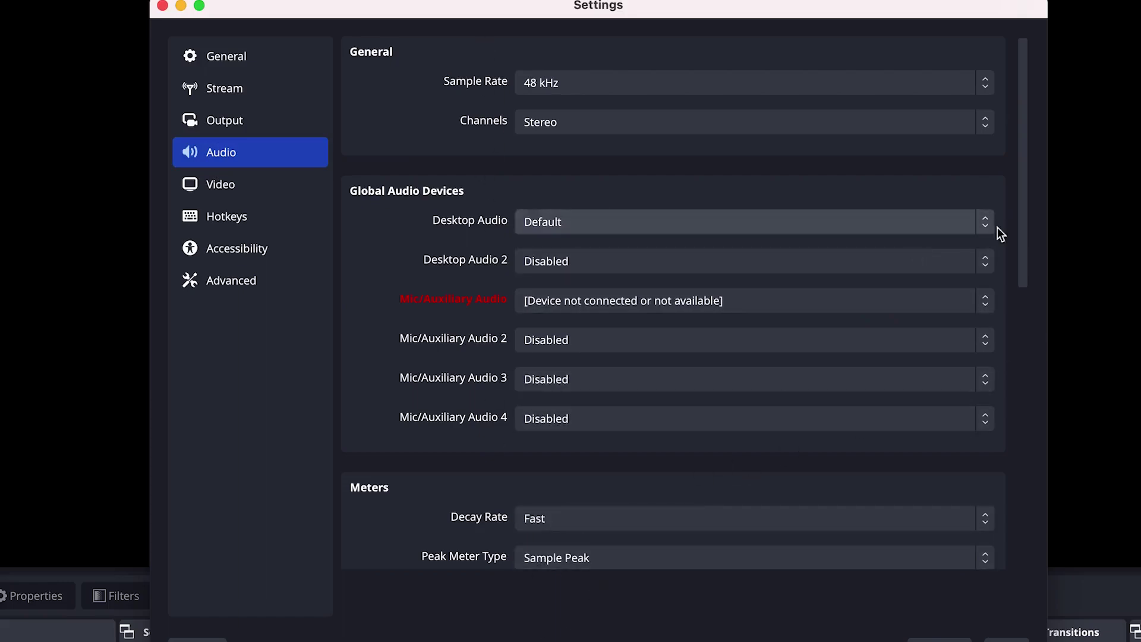
{"action": "left_click_drag", "start_coordinate": [1024, 224], "coordinate": [1023, 432]}
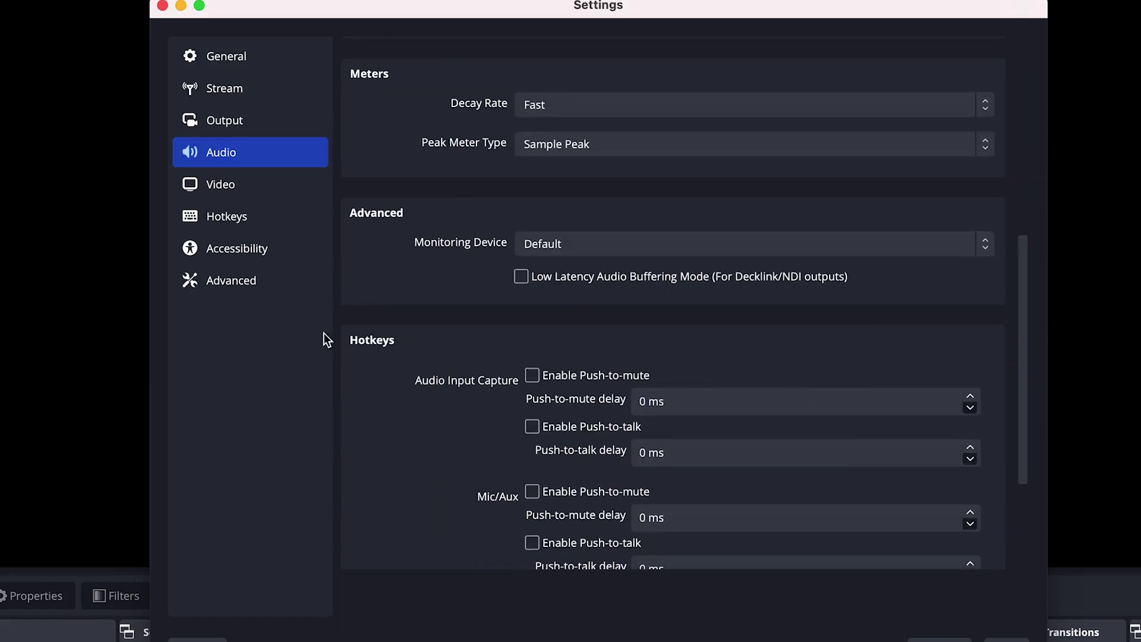
{"action": "left_click", "coordinate": [205, 187]}
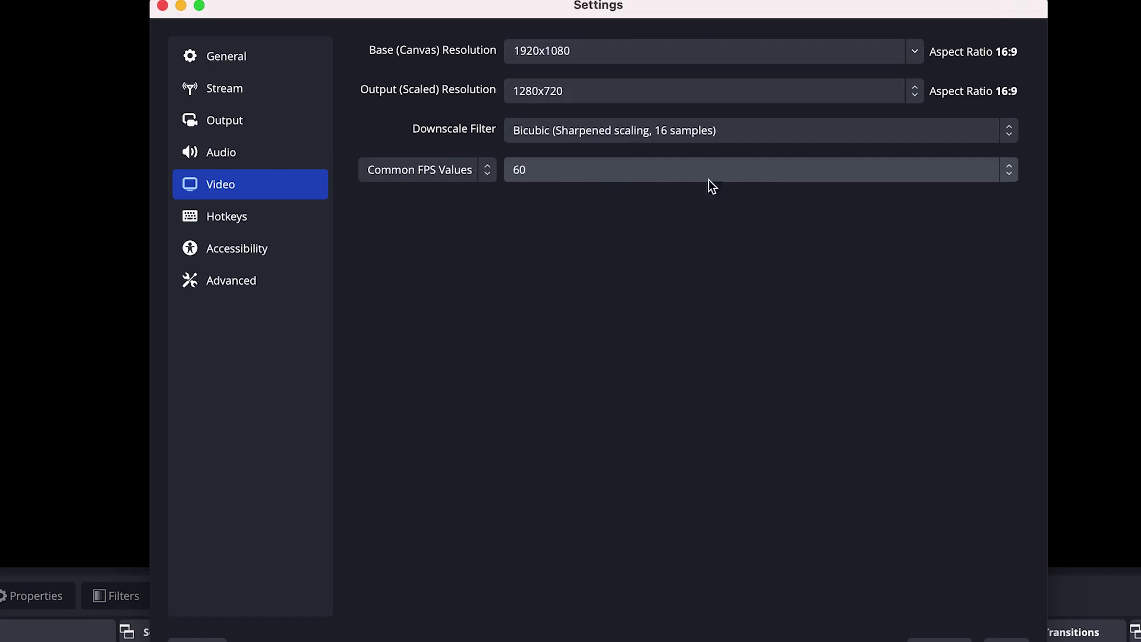
{"action": "left_click", "coordinate": [274, 216]}
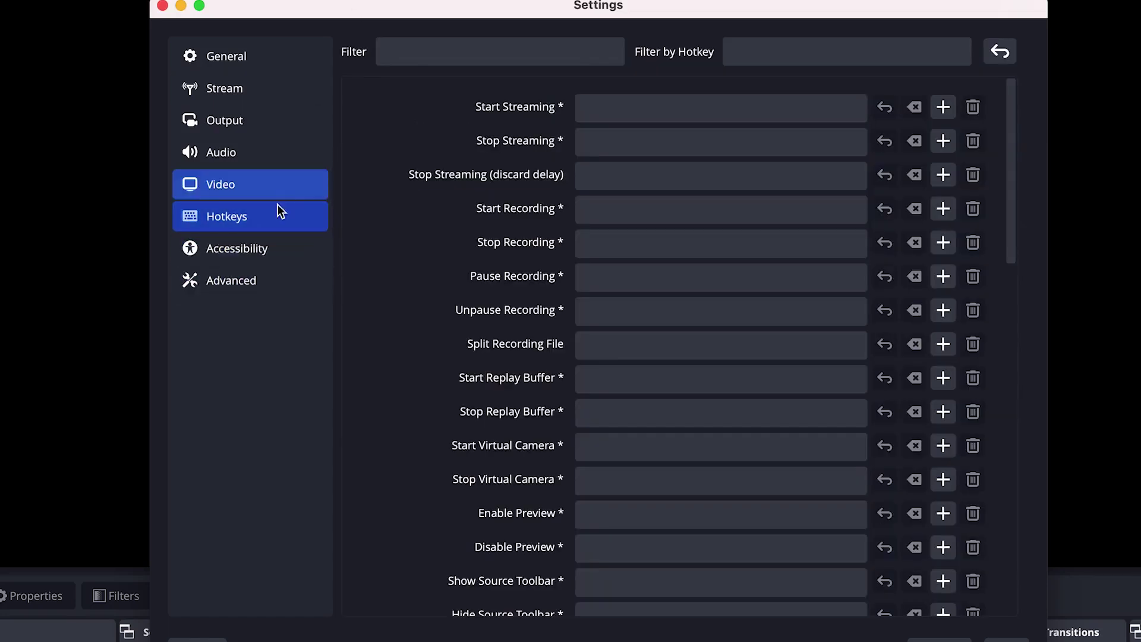
{"action": "left_click", "coordinate": [939, 640]}
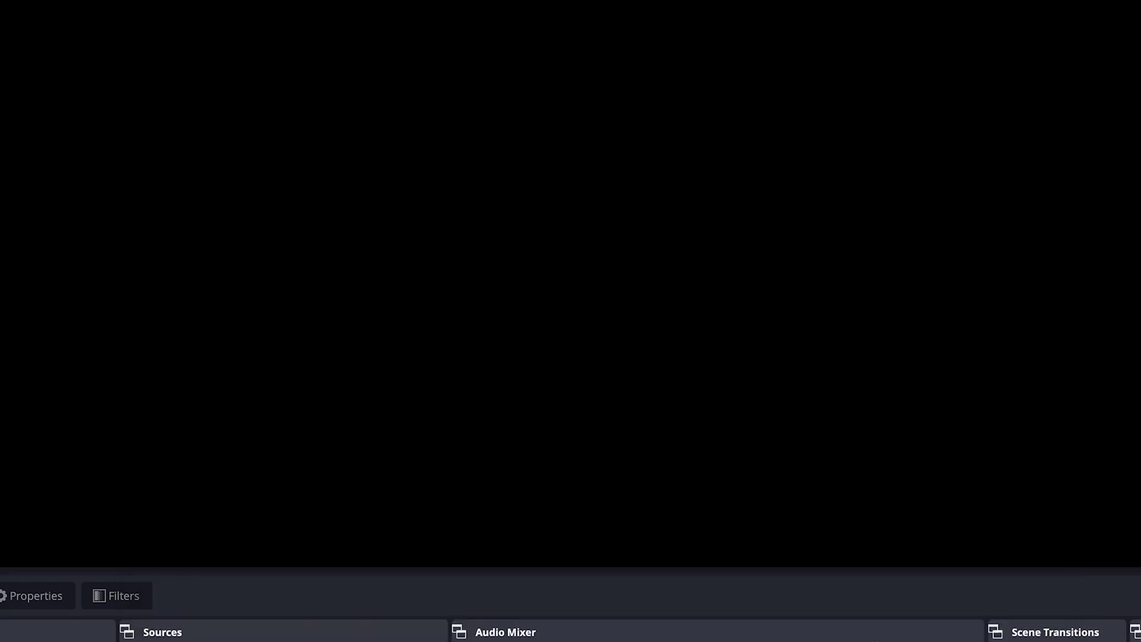
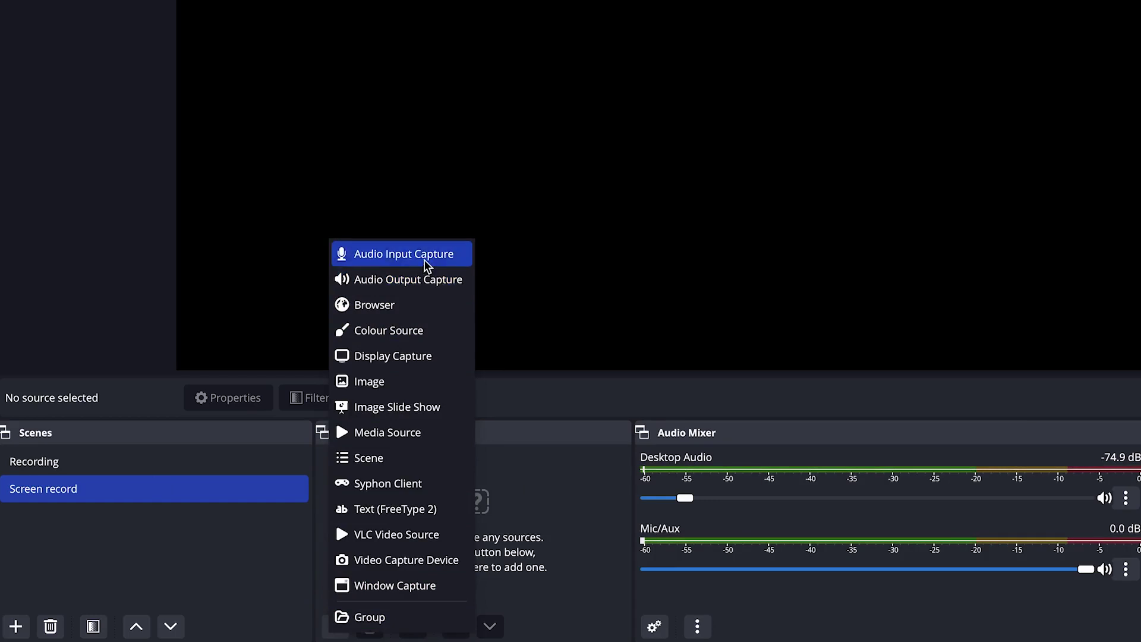
- Add a new Audio Input Capture source to the Screen record scene, using the RODE NT-USB microphone
{"action": "left_click", "coordinate": [426, 265]}
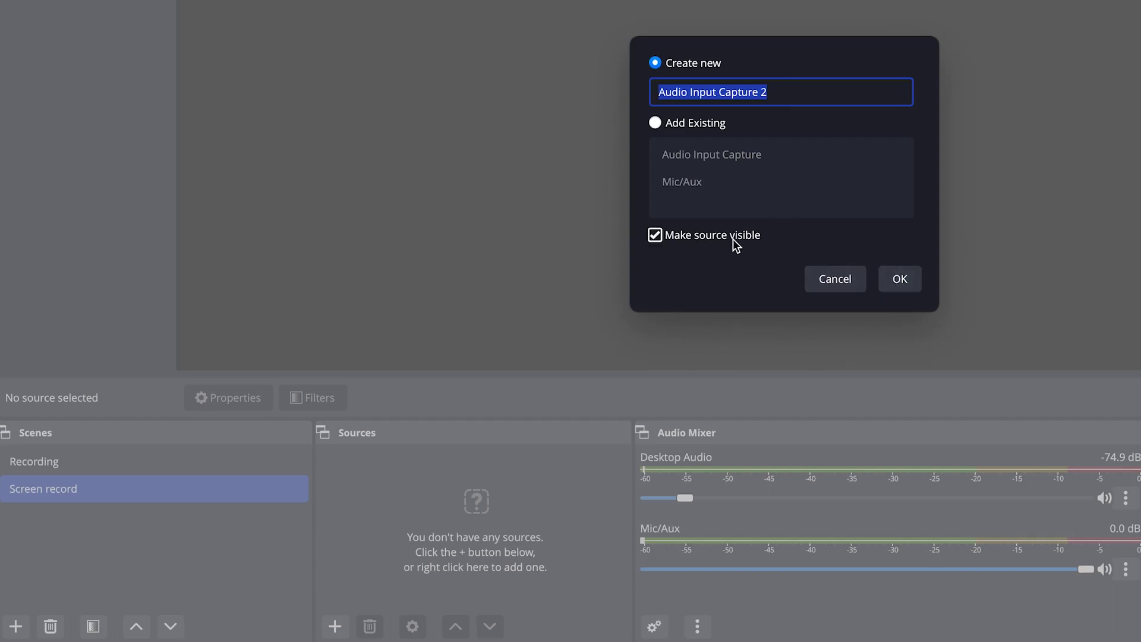
{"action": "left_click", "coordinate": [901, 284]}
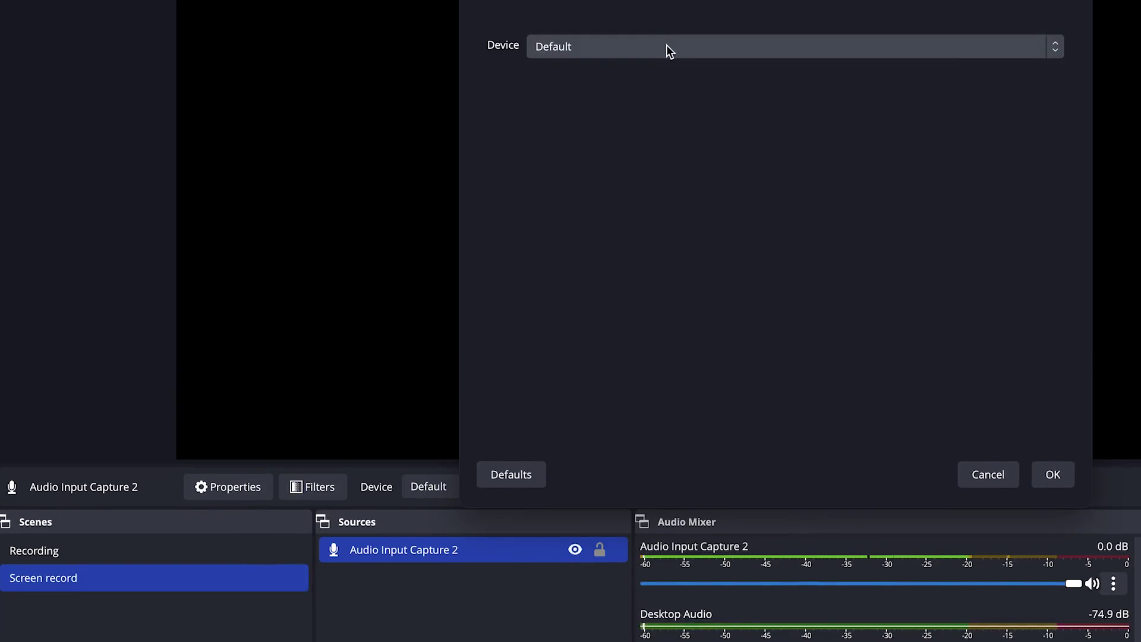
{"action": "left_click", "coordinate": [668, 47]}
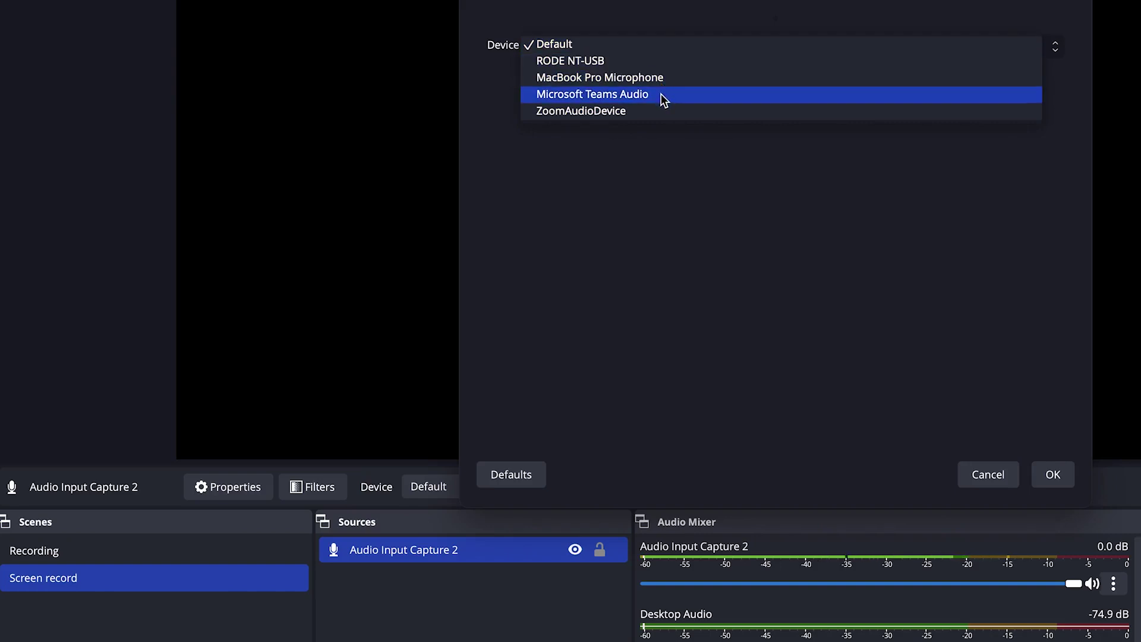
{"action": "left_click", "coordinate": [666, 63]}
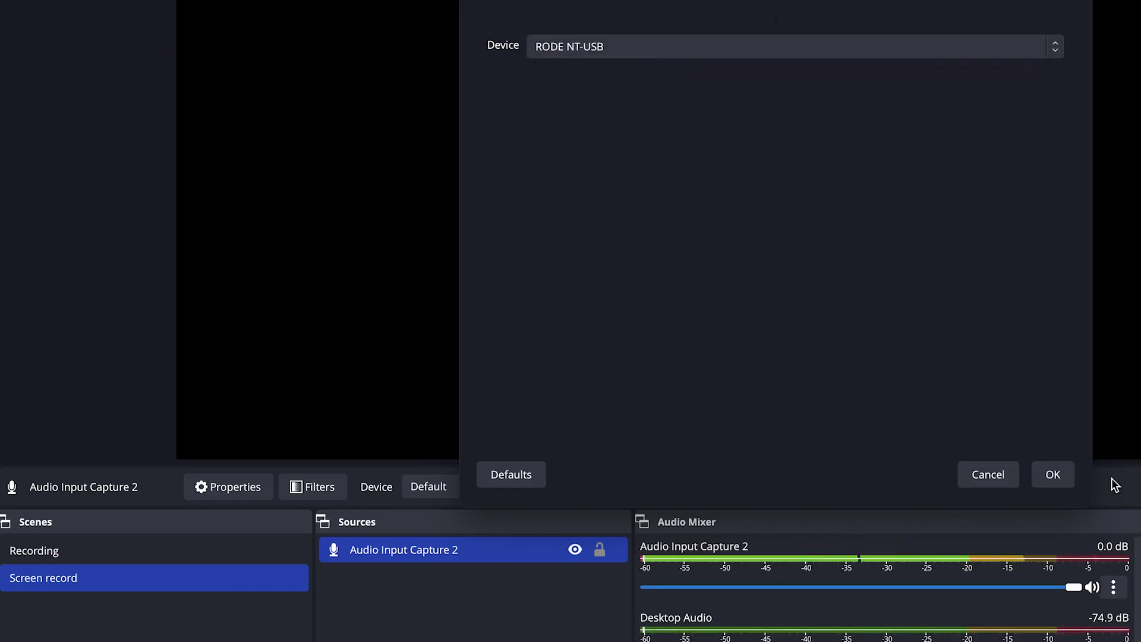
{"action": "left_click", "coordinate": [1053, 474]}
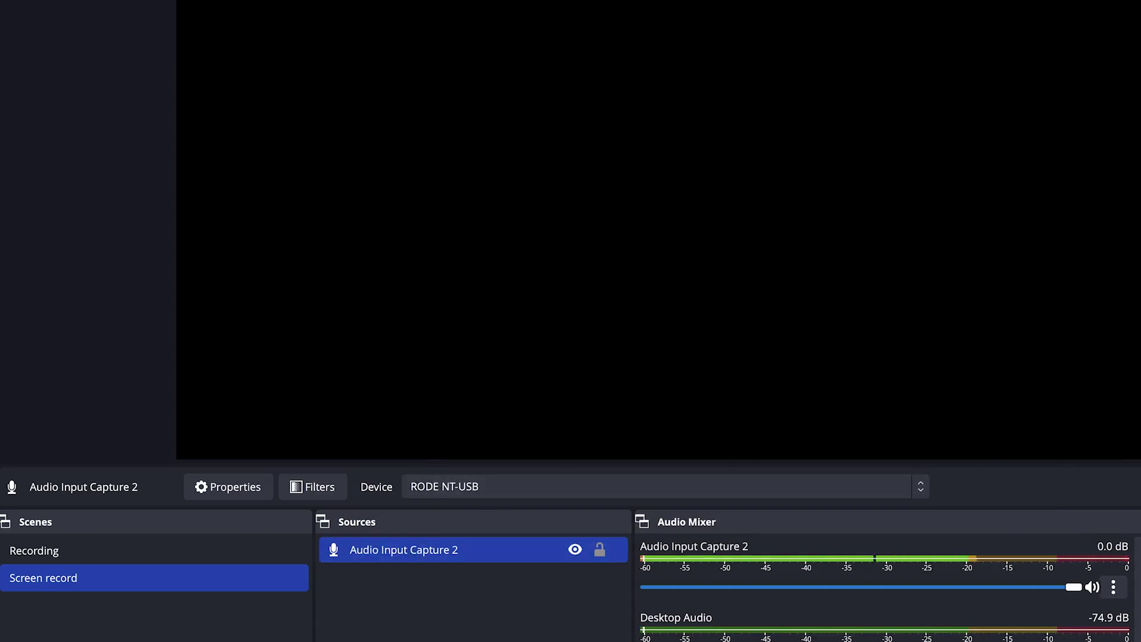
- Add a Display Capture source named Screen that captures the Built-in Retina Display
{"action": "left_click", "coordinate": [336, 626]}
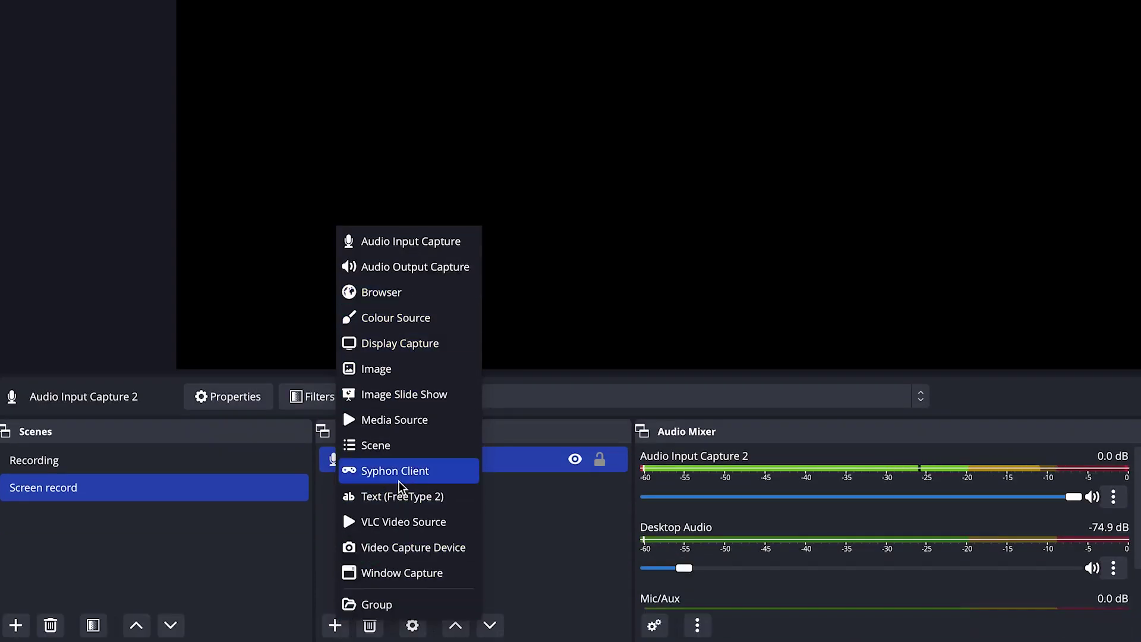
{"action": "left_click", "coordinate": [406, 352]}
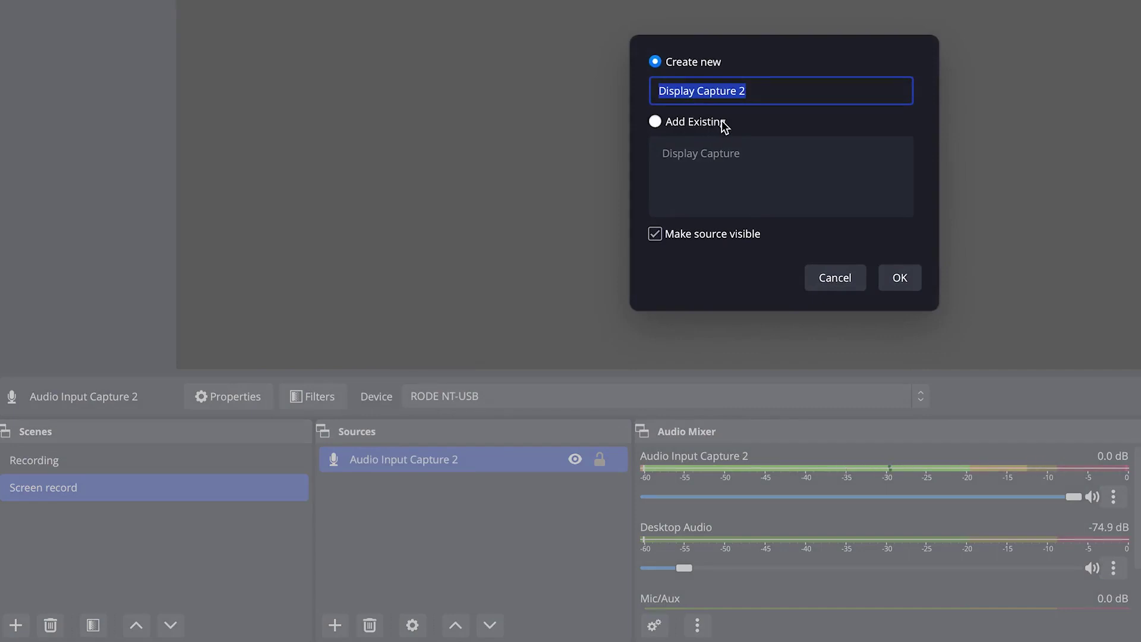
{"action": "type", "text": "Screen"}
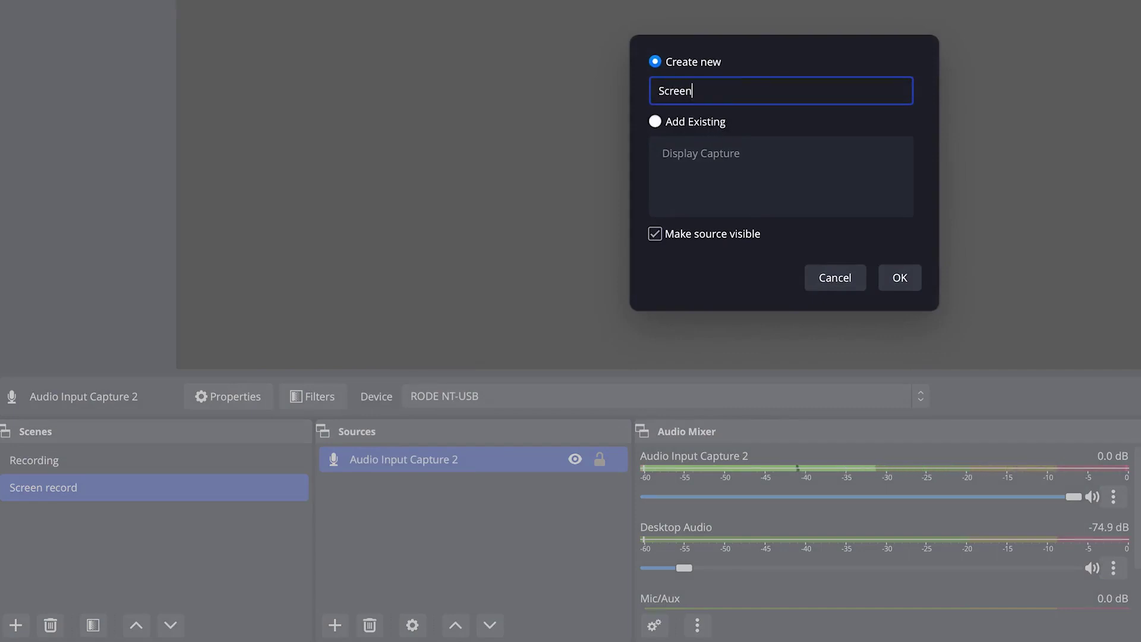
{"action": "left_click", "coordinate": [900, 278]}
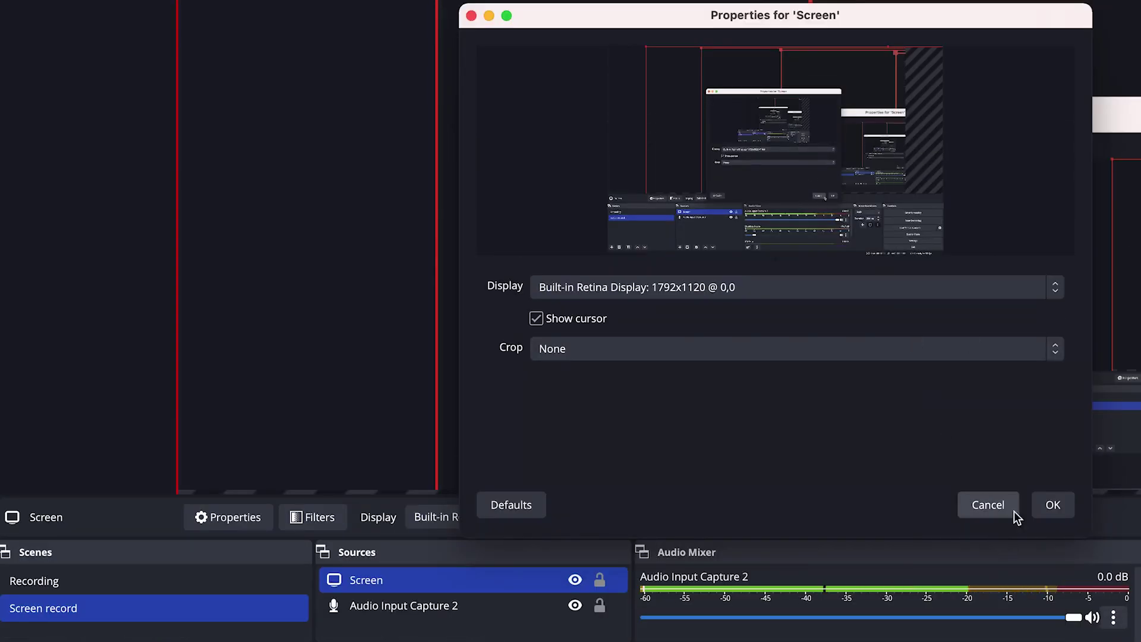
{"action": "left_click", "coordinate": [1053, 384]}
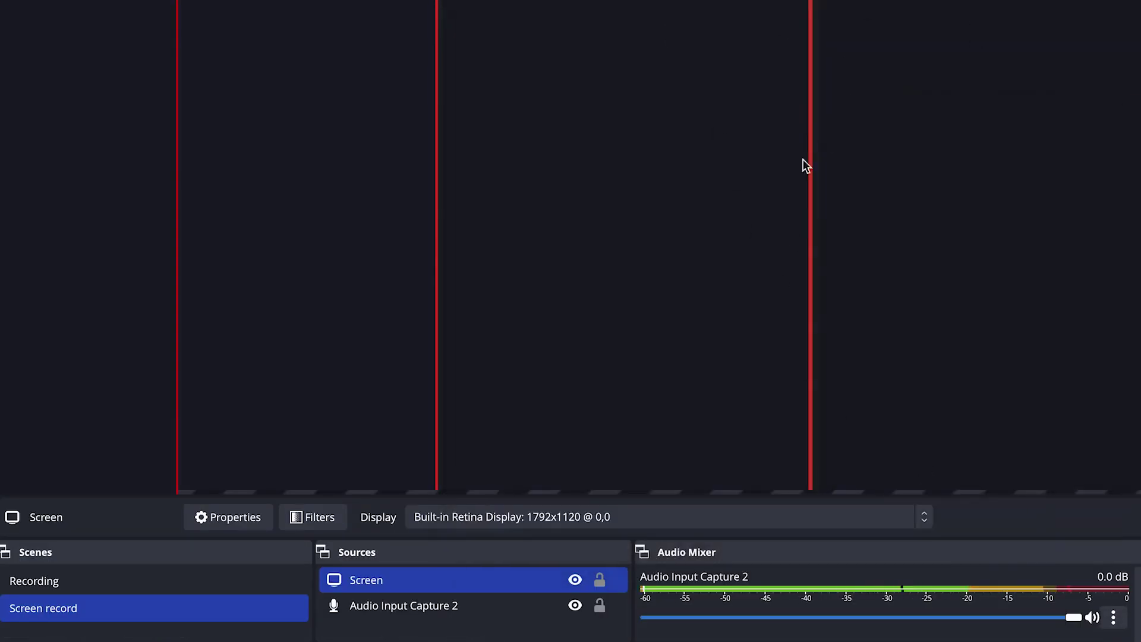
- Transform the Screen source so that it fits to the canvas
{"action": "right_click", "coordinate": [601, 3]}
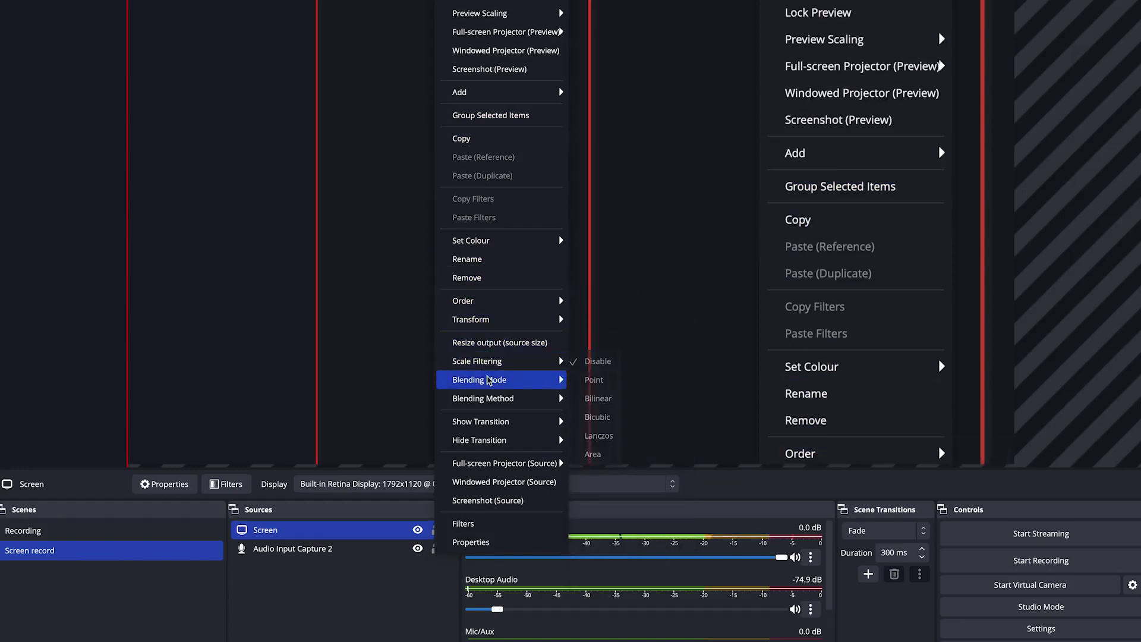
{"action": "mouse_move", "coordinate": [495, 404]}
{"action": "mouse_move", "coordinate": [505, 319]}
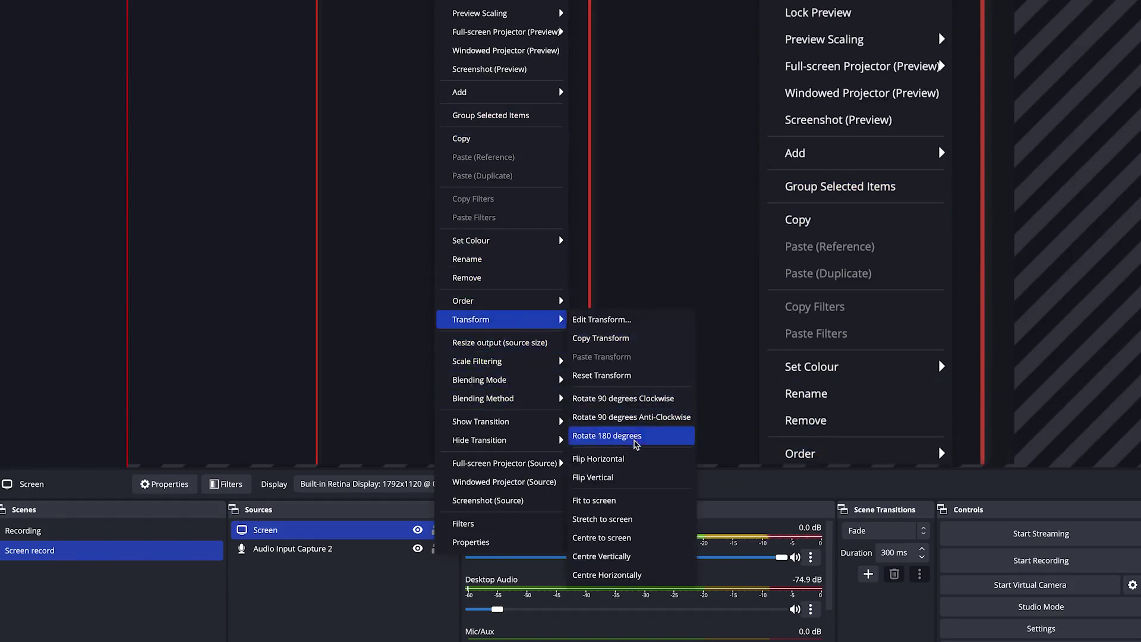
{"action": "left_click", "coordinate": [648, 500]}
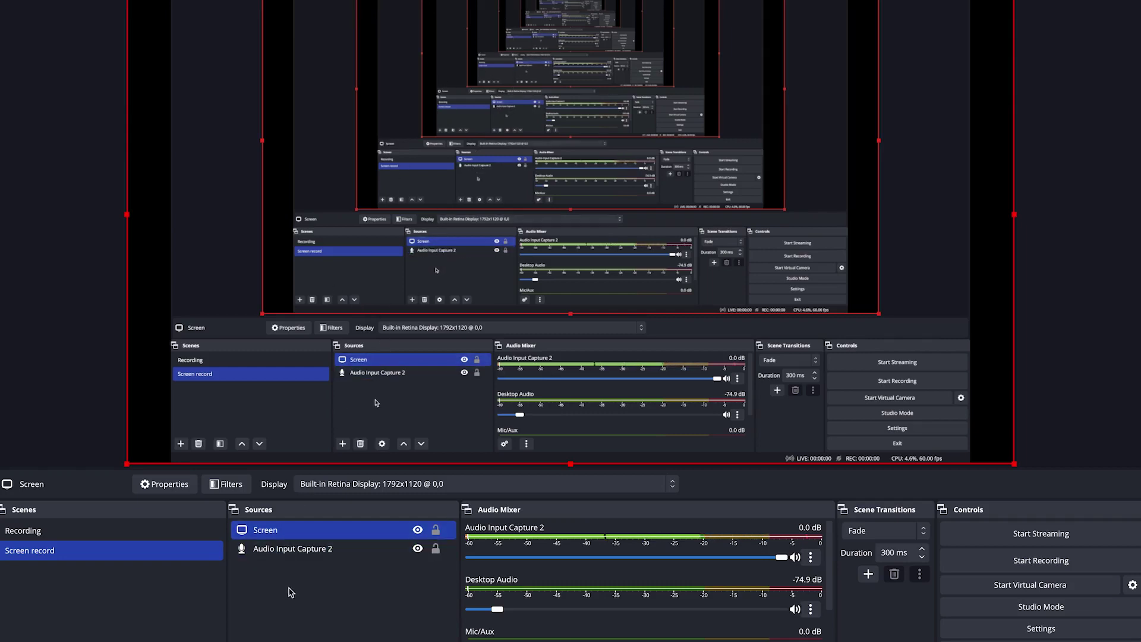
- Add a Video Capture Device source named My camera to the scene
{"action": "left_click", "coordinate": [342, 445]}
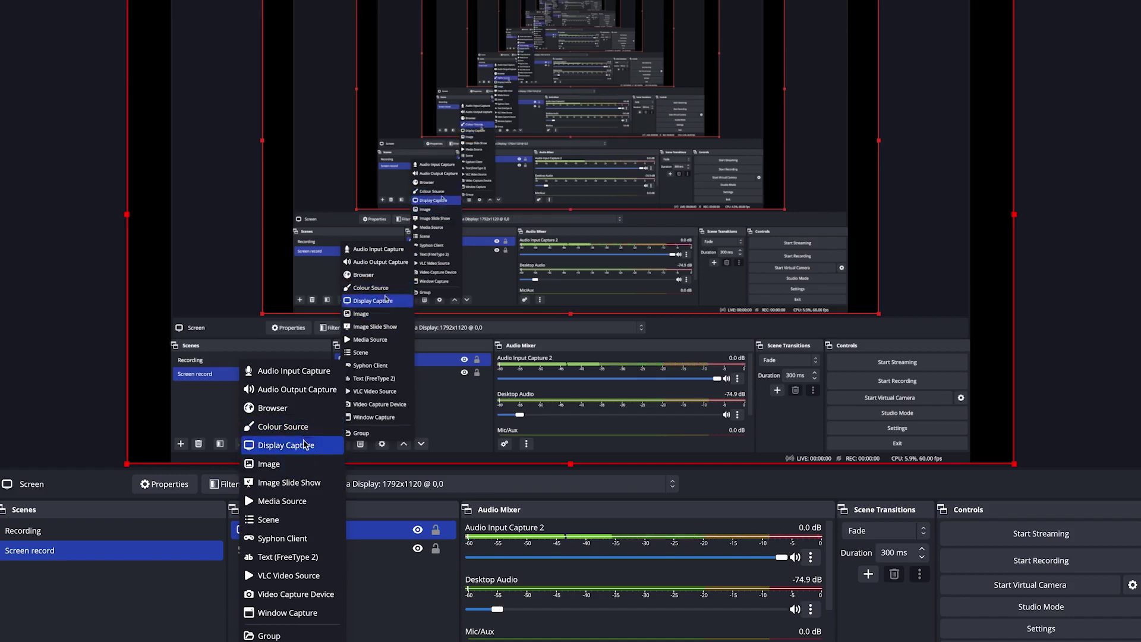
{"action": "left_click", "coordinate": [294, 593]}
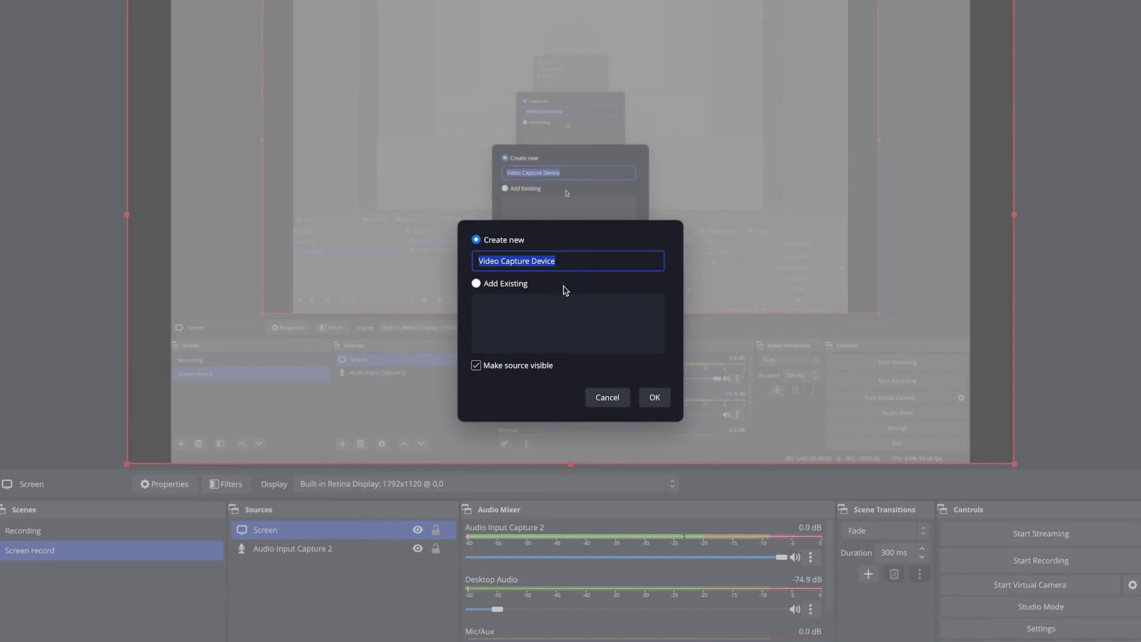
{"action": "type", "text": "My camera"}
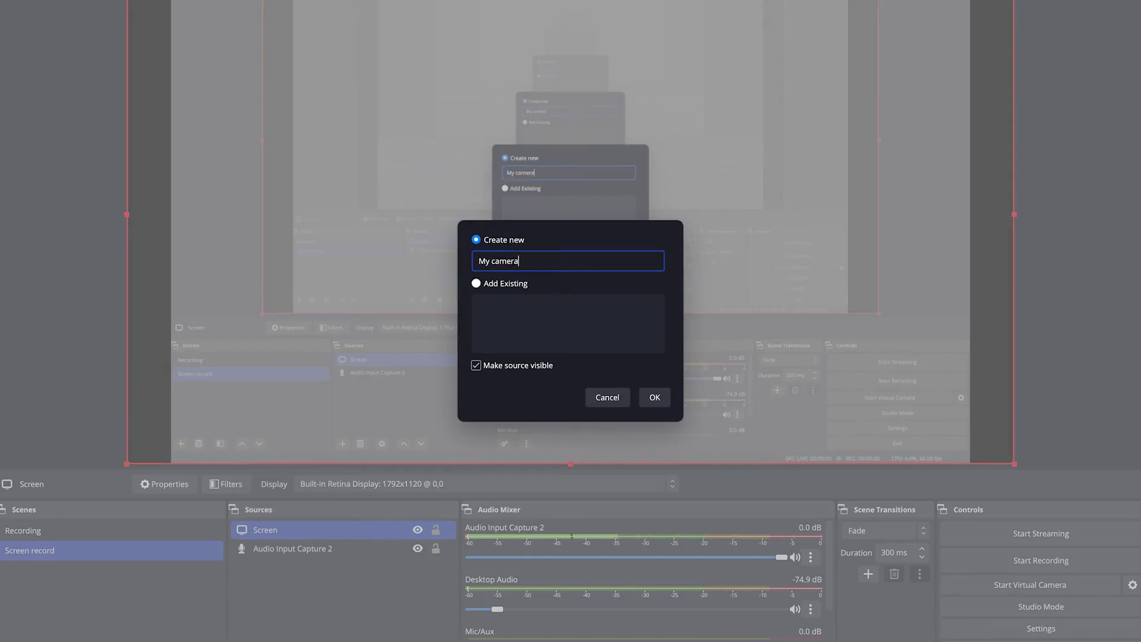
{"action": "key", "text": "Return"}
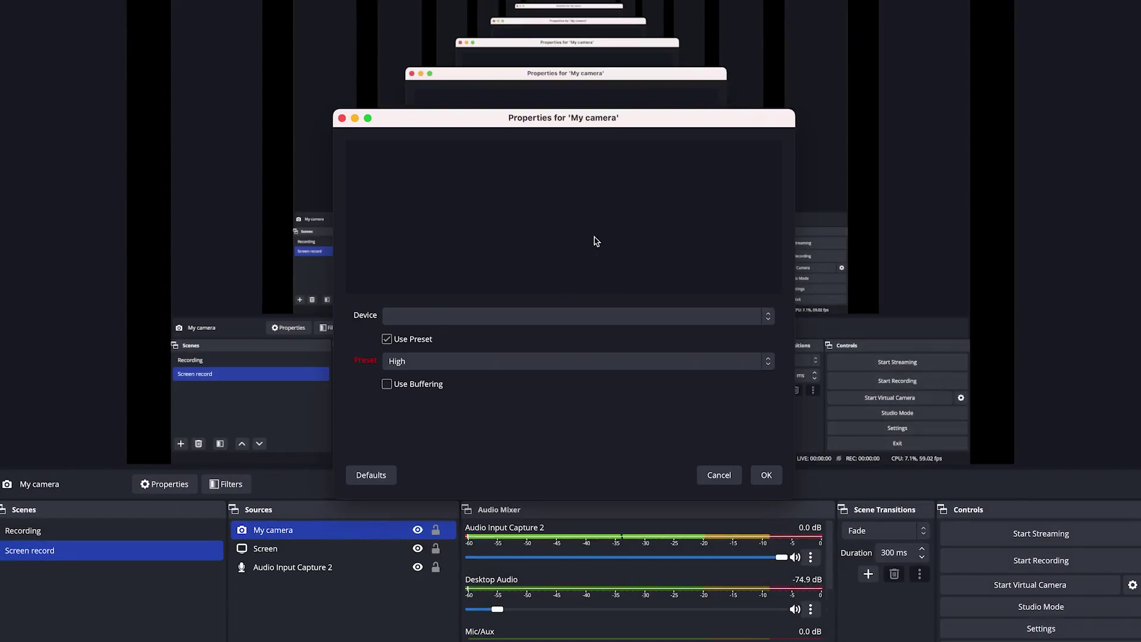
- Set the camera source's device to FaceTime HD Camera (Built-in) and keep the High preset
{"action": "left_click", "coordinate": [682, 315]}
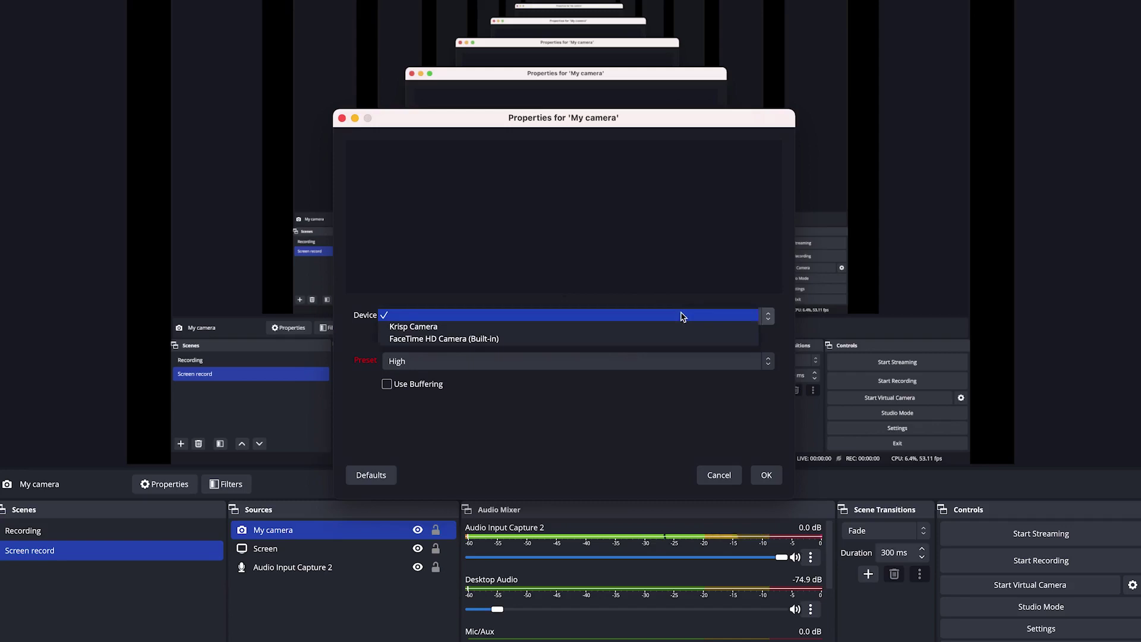
{"action": "left_click", "coordinate": [656, 336]}
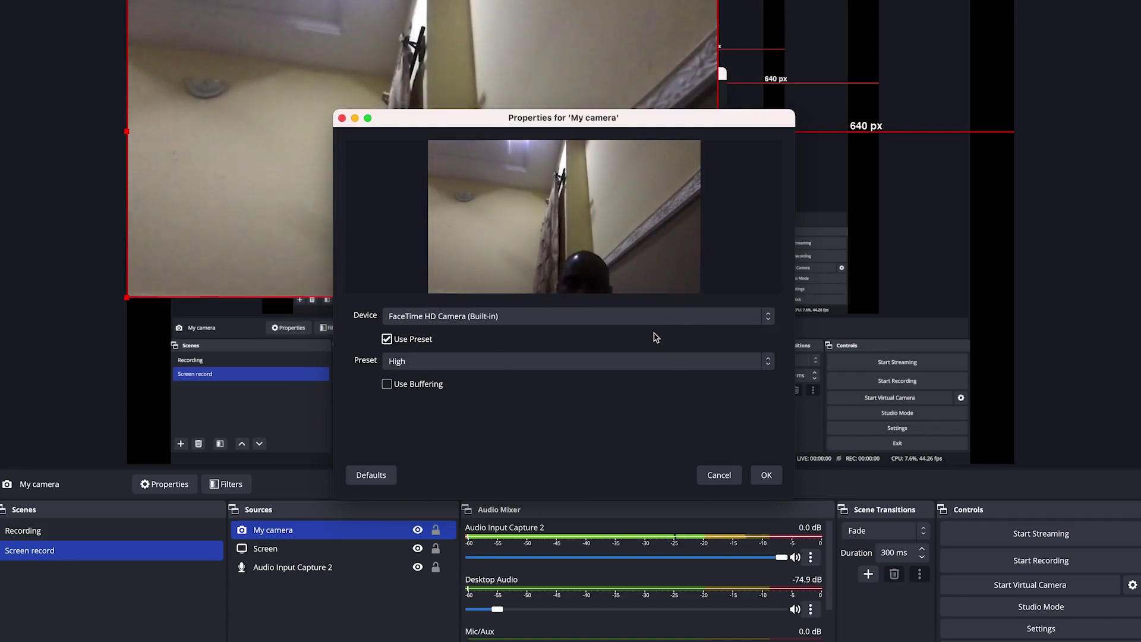
{"action": "left_click", "coordinate": [609, 362]}
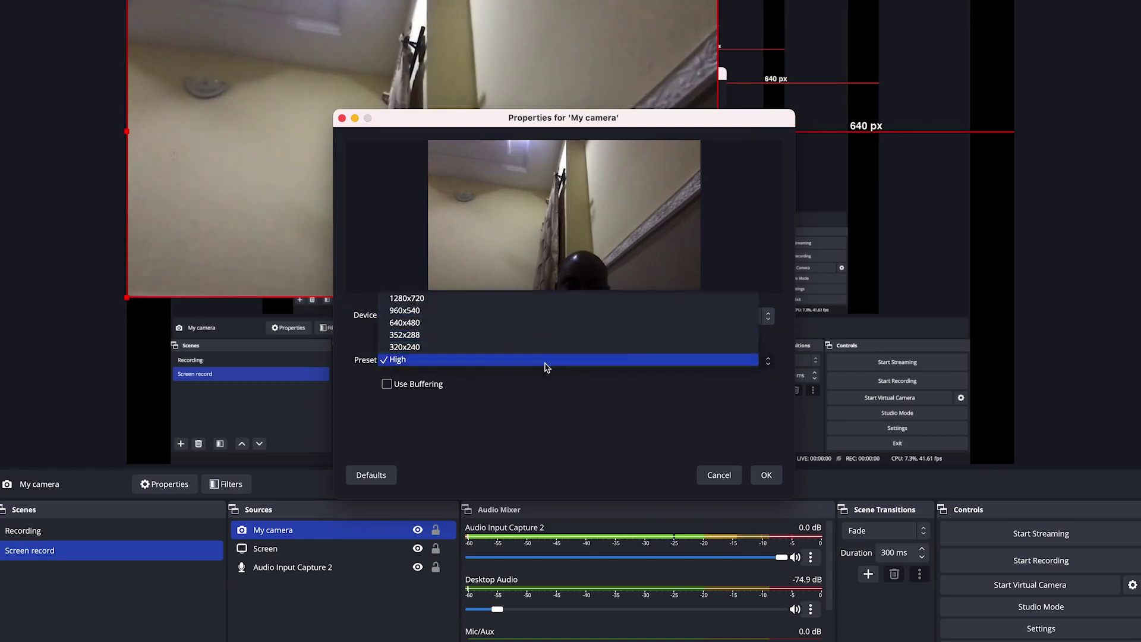
{"action": "left_click", "coordinate": [638, 417]}
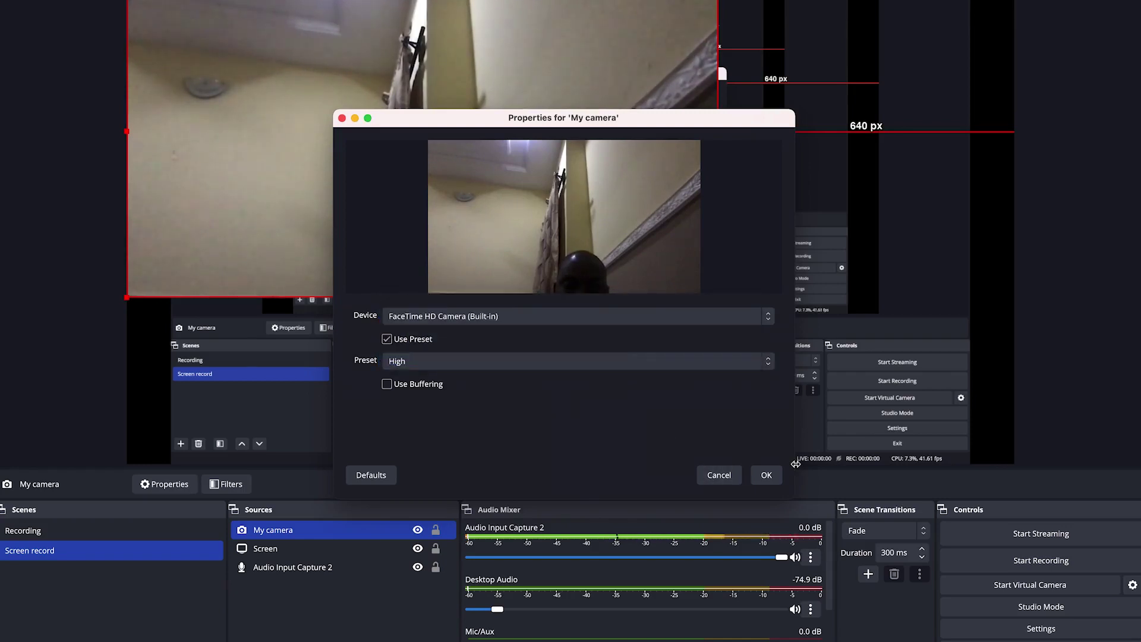
{"action": "left_click", "coordinate": [768, 476]}
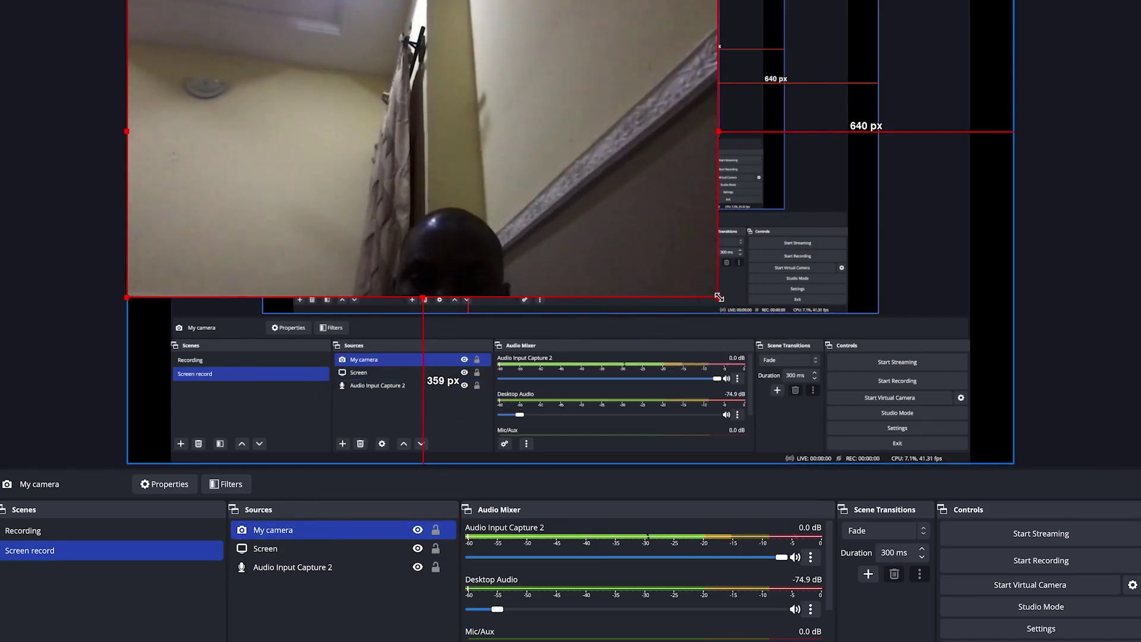
- Shrink the camera image into the canvas's lower-right corner, about 1538 px from the left edge and 859 px from the top
{"action": "left_click_drag", "start_coordinate": [723, 295], "coordinate": [915, 414]}
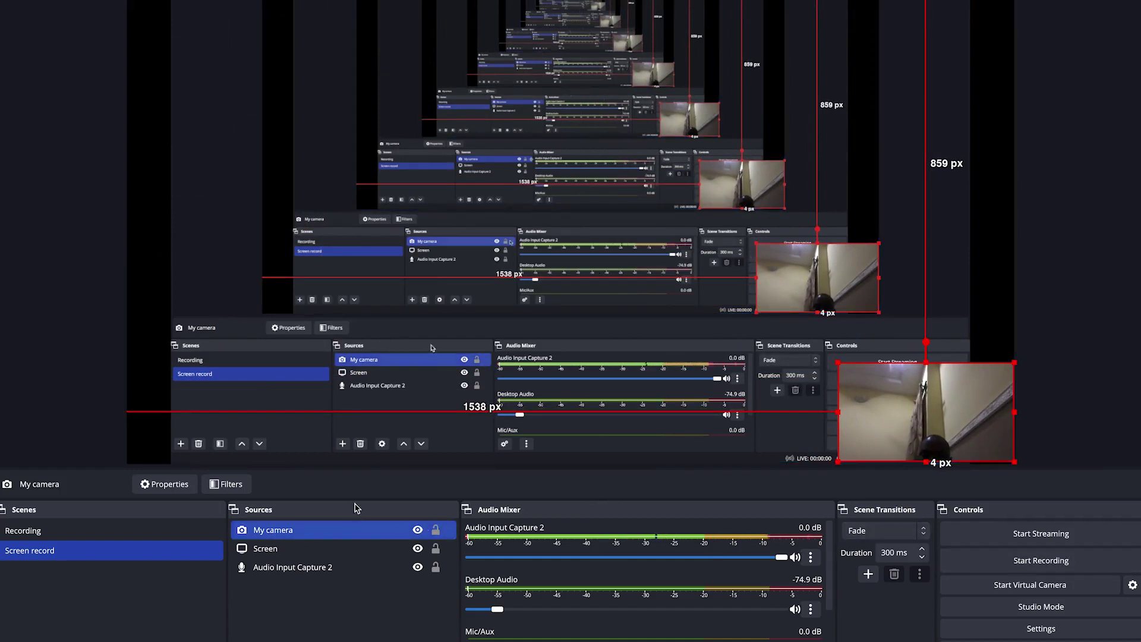
{"action": "left_click", "coordinate": [302, 567], "text": "ctrl"}
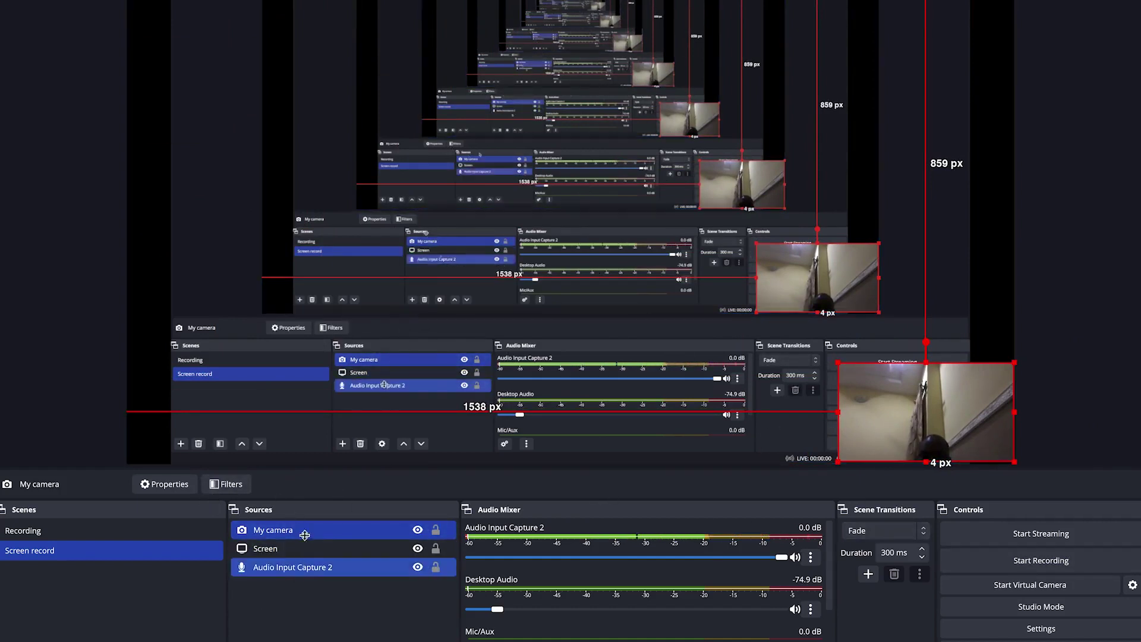
{"action": "left_click", "coordinate": [303, 566], "text": "ctrl"}
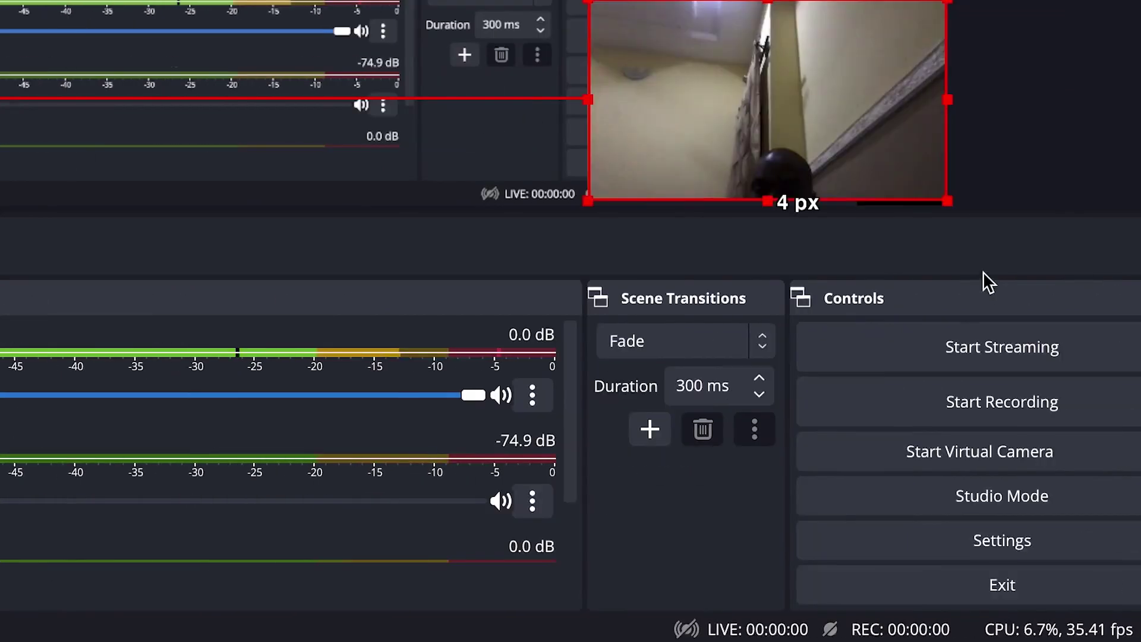
- Start recording, switch to the browser and scroll through the OBS download page to its footer
{"action": "left_click", "coordinate": [1013, 409]}
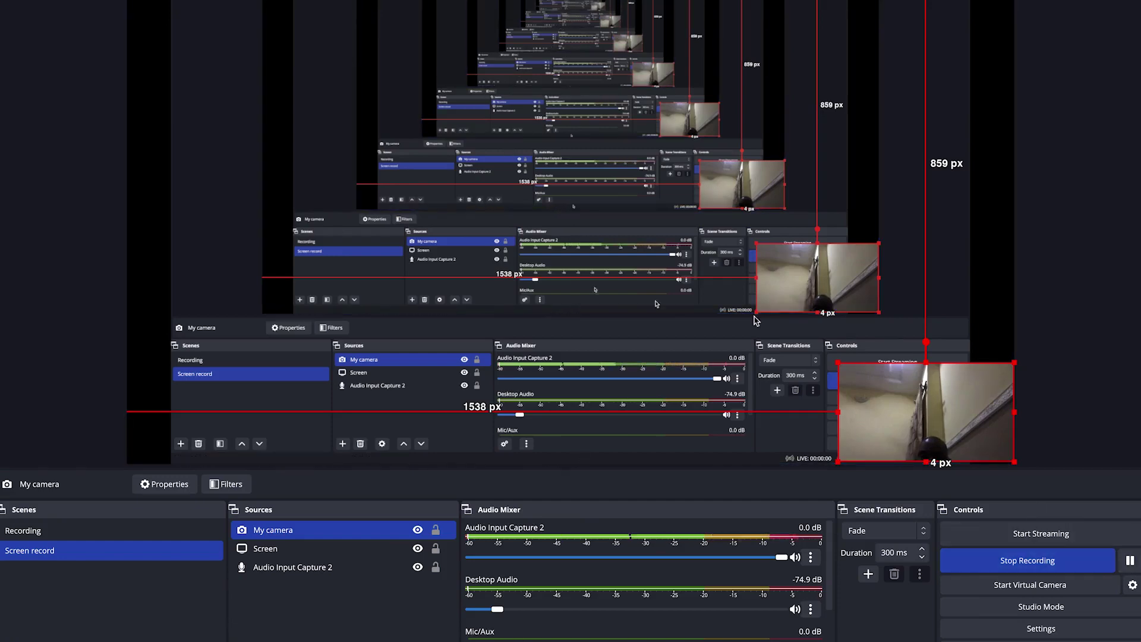
{"action": "key", "text": "ctrl+Down"}
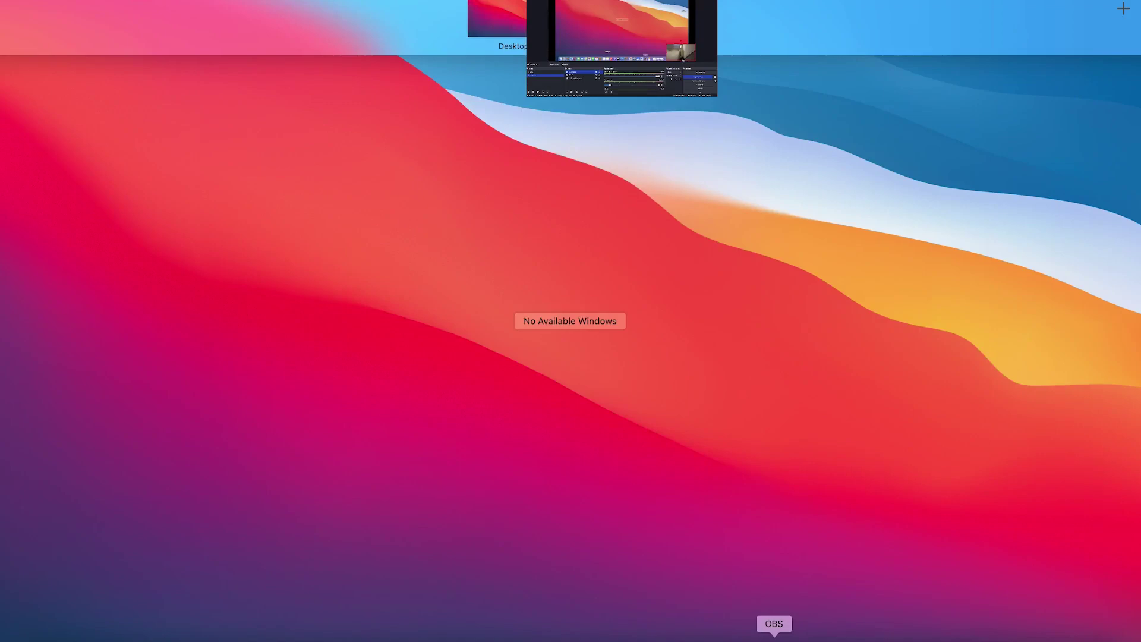
{"action": "left_click", "coordinate": [648, 631]}
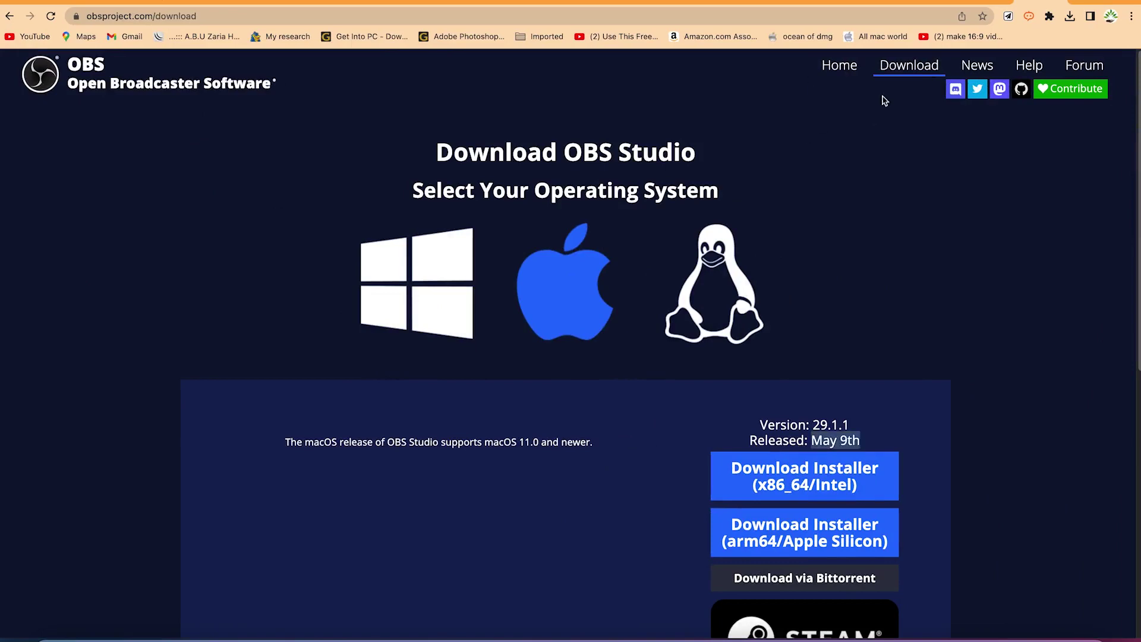
{"action": "scroll", "coordinate": [881, 256], "scroll_direction": "down", "scroll_amount": 2}
{"action": "scroll", "coordinate": [571, 344], "scroll_direction": "down", "scroll_amount": 7}
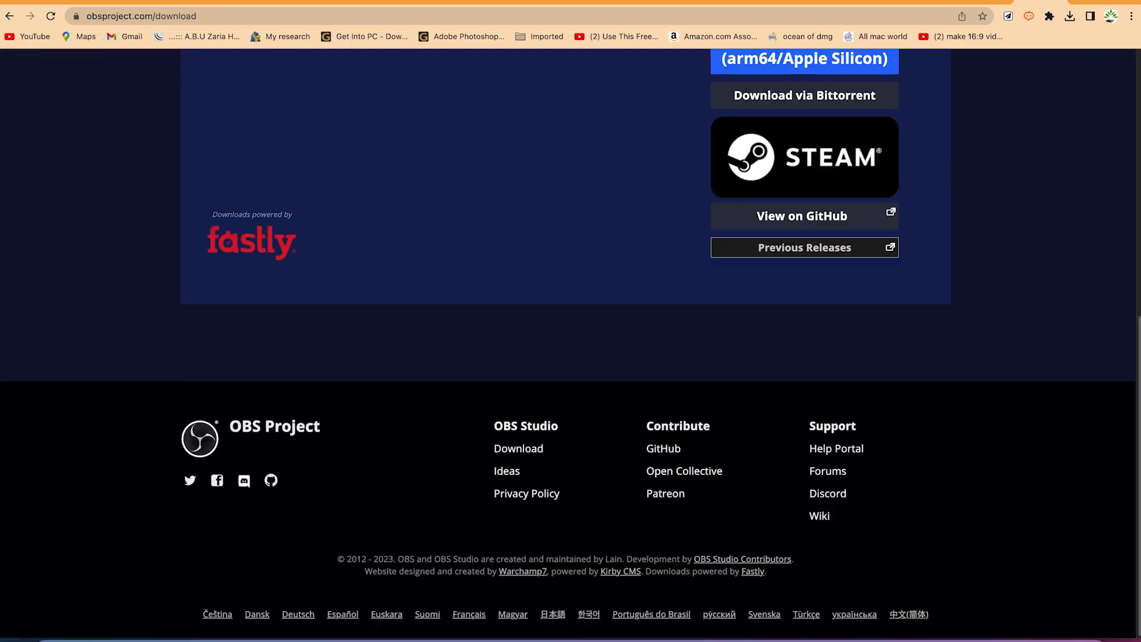
- Open nairaland.com in a new browser tab and scroll through its home page down to the footer and back up
{"action": "left_click", "coordinate": [614, 37]}
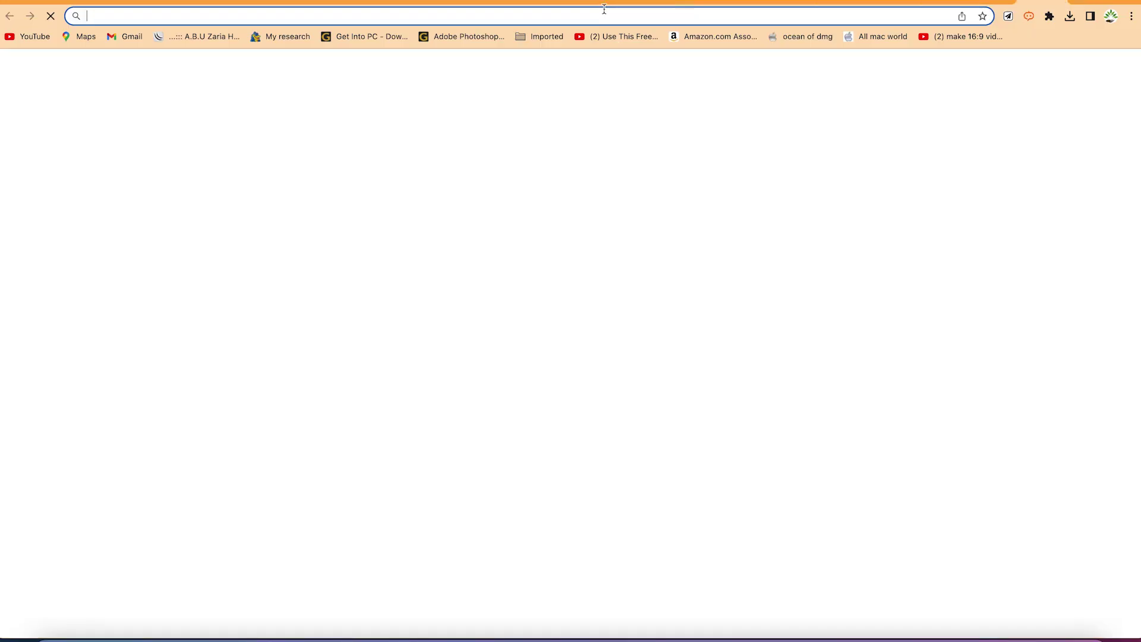
{"action": "type", "text": "nairaland.com"}
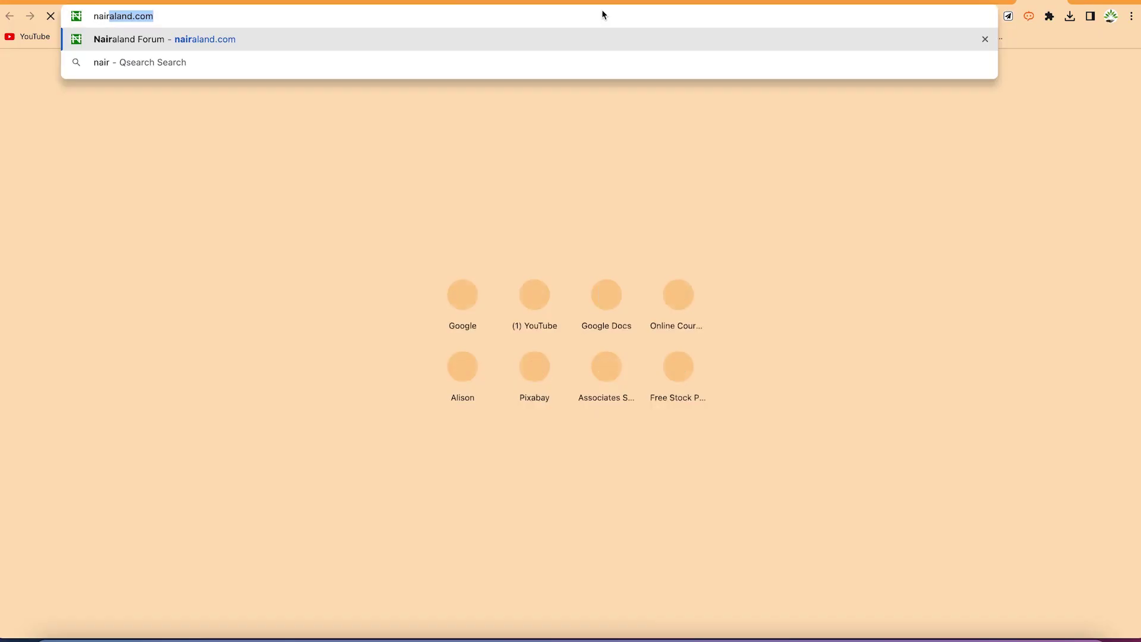
{"action": "key", "text": "Return"}
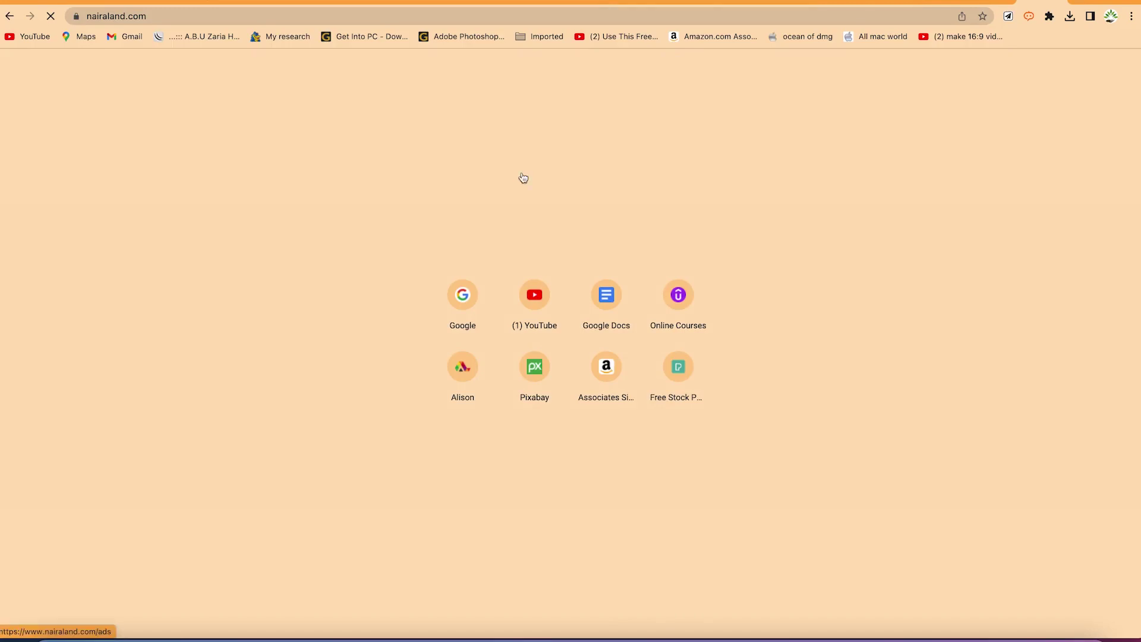
{"action": "scroll", "coordinate": [517, 190], "scroll_direction": "down", "scroll_amount": 10}
{"action": "scroll", "coordinate": [517, 190], "scroll_direction": "down", "scroll_amount": 10}
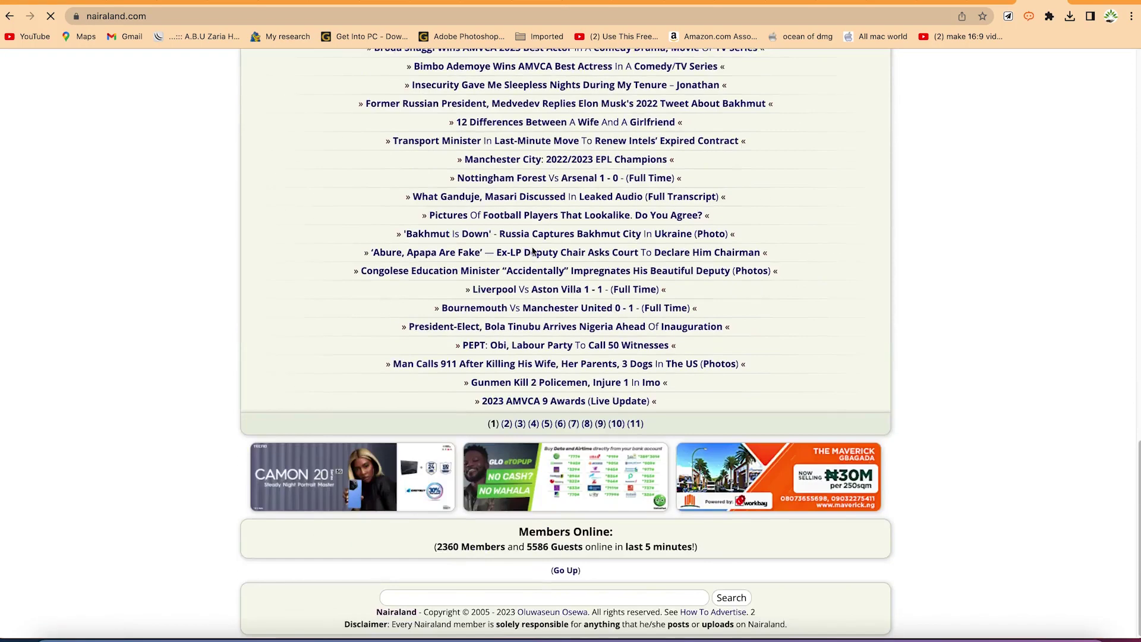
{"action": "scroll", "coordinate": [532, 253], "scroll_direction": "up", "scroll_amount": 20}
{"action": "scroll", "coordinate": [550, 238], "scroll_direction": "down", "scroll_amount": 15}
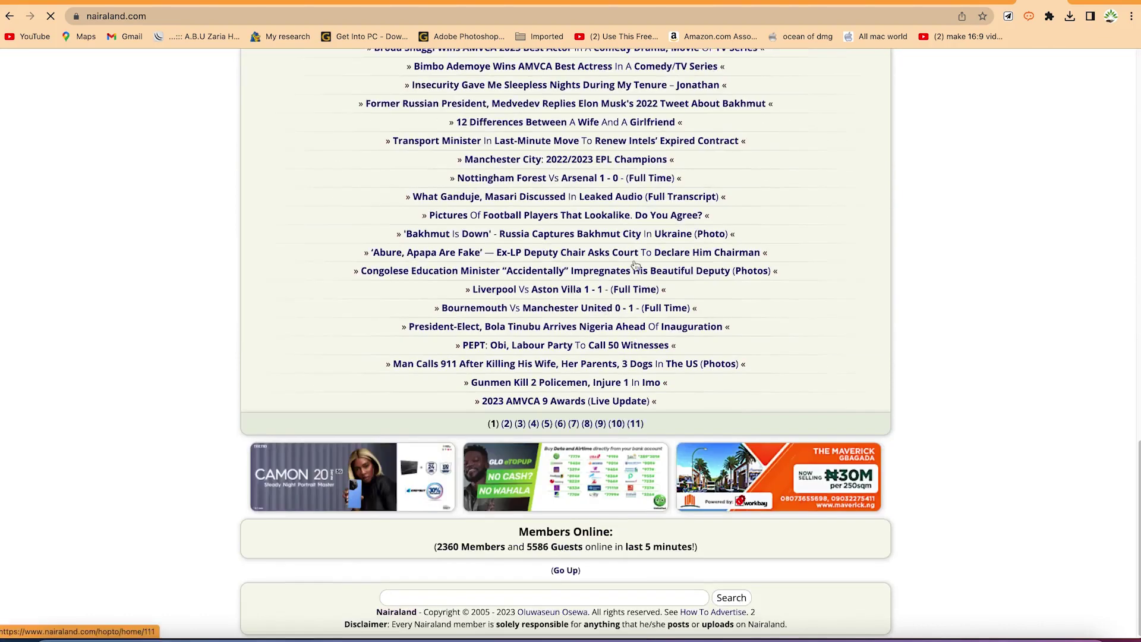
{"action": "scroll", "coordinate": [524, 273], "scroll_direction": "up", "scroll_amount": 15}
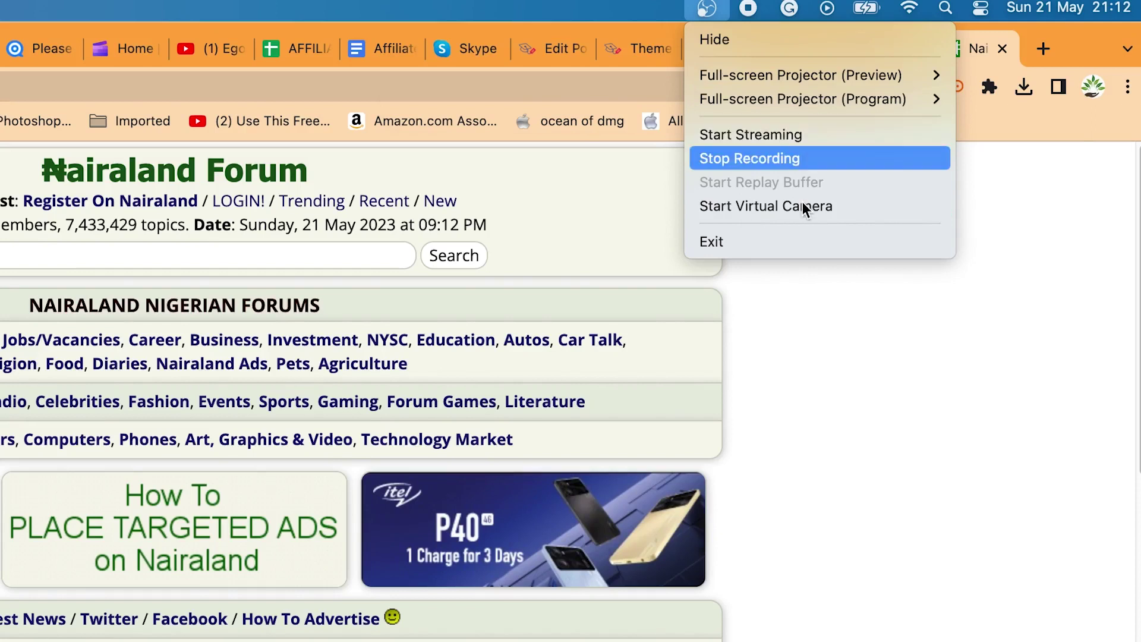
- Stop the screen recording in OBS and show the folder that holds the recordings
{"action": "left_click", "coordinate": [815, 158]}
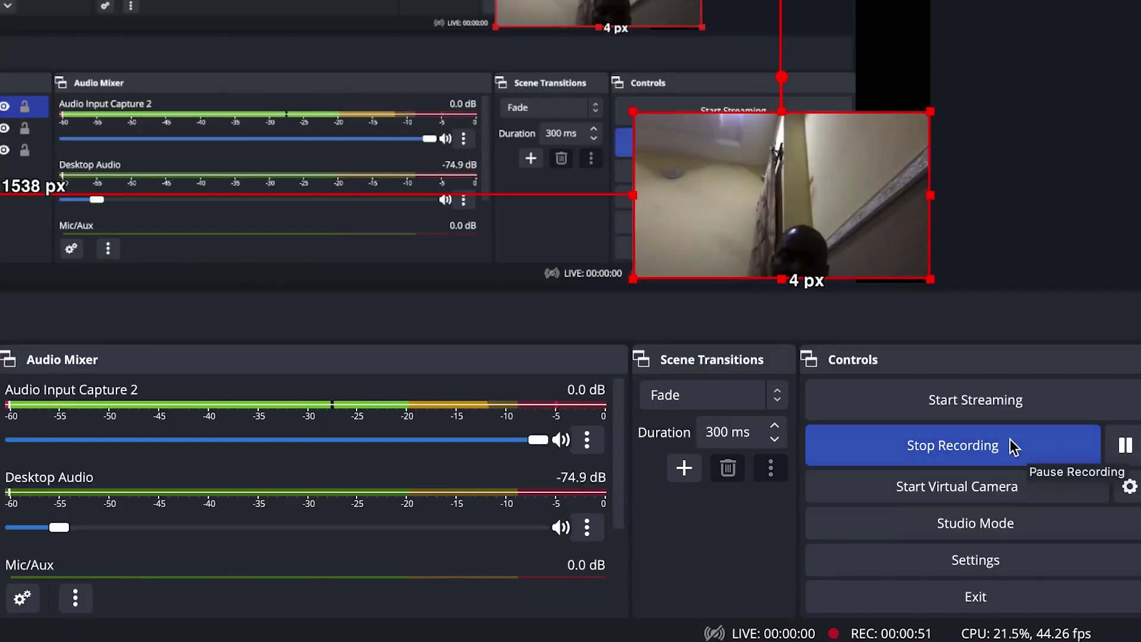
{"action": "left_click", "coordinate": [1005, 445]}
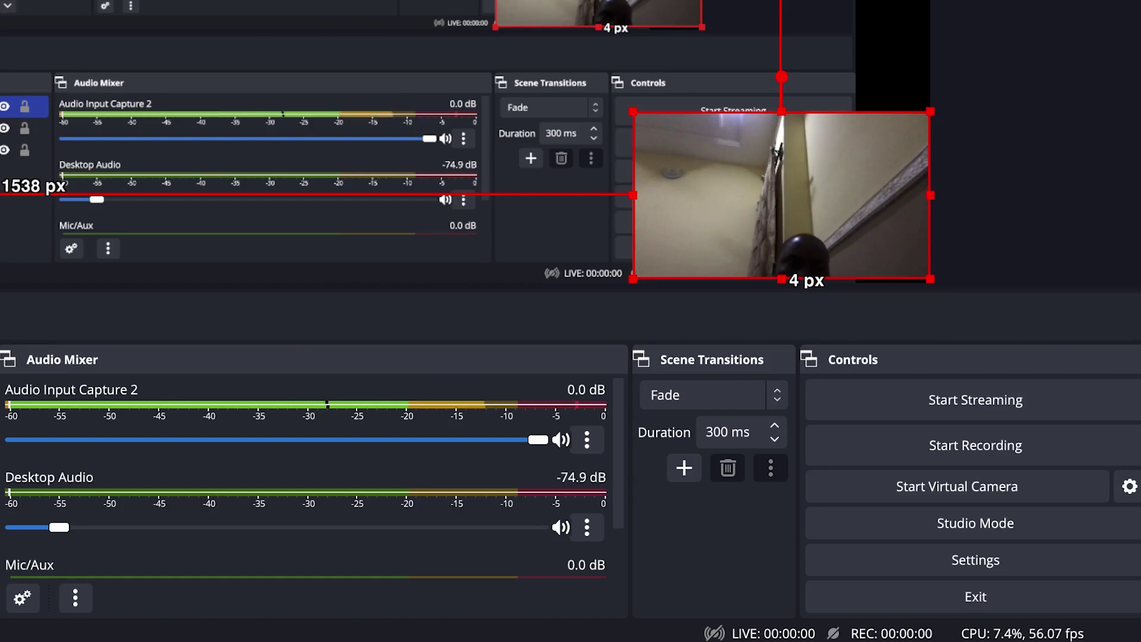
{"action": "left_click", "coordinate": [167, 5]}
{"action": "left_click", "coordinate": [190, 36]}
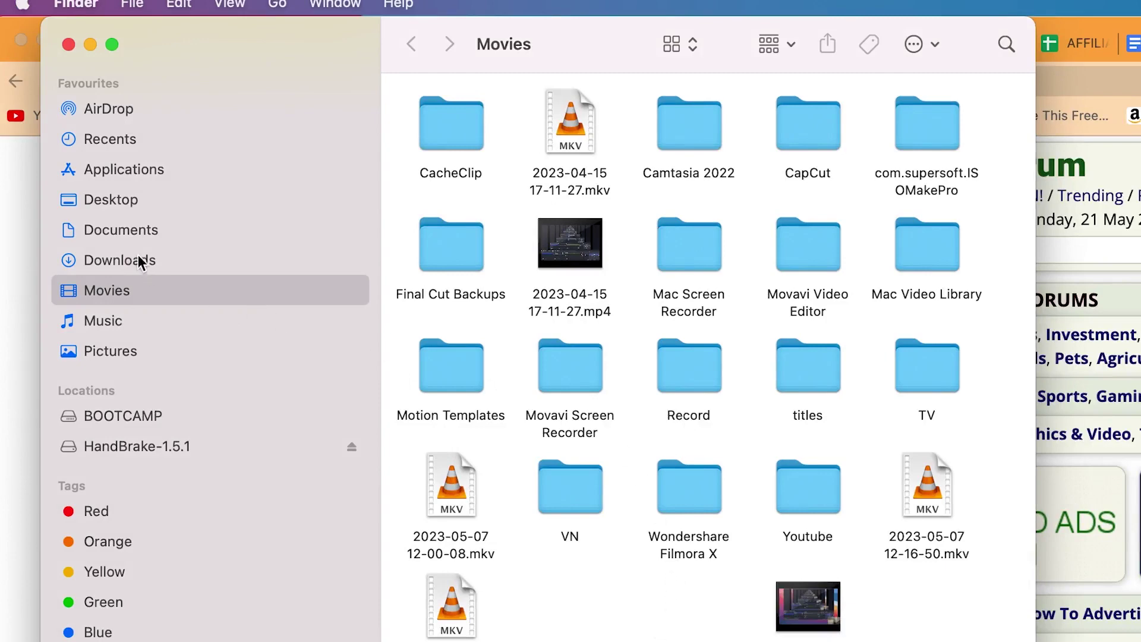
{"action": "double_click", "coordinate": [808, 606]}
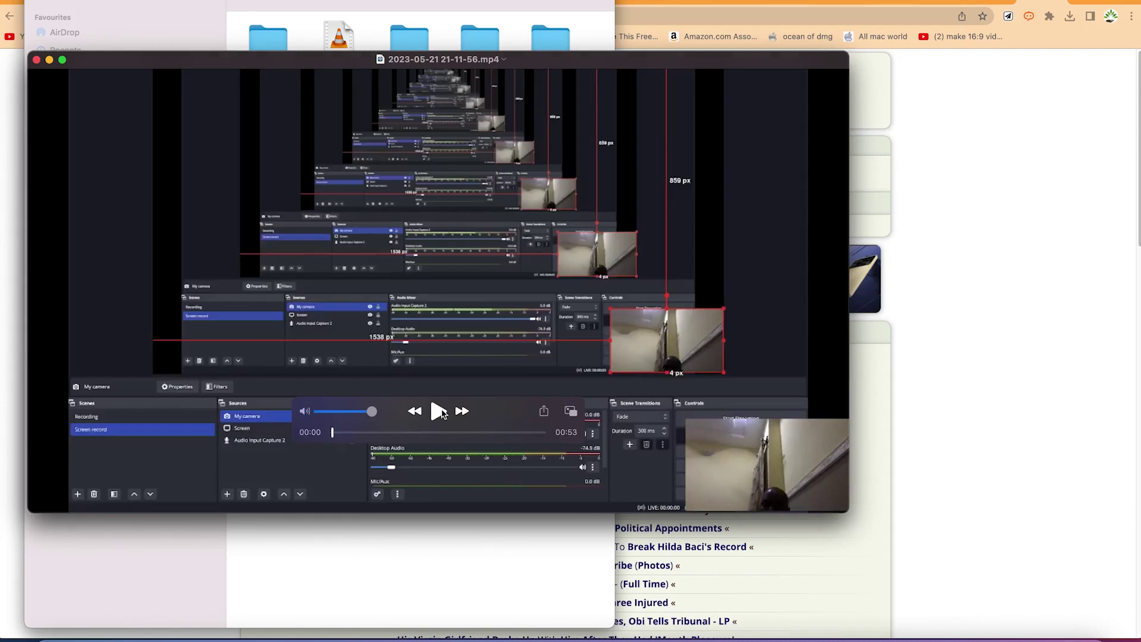
{"action": "left_click", "coordinate": [438, 411]}
{"action": "left_click", "coordinate": [418, 432]}
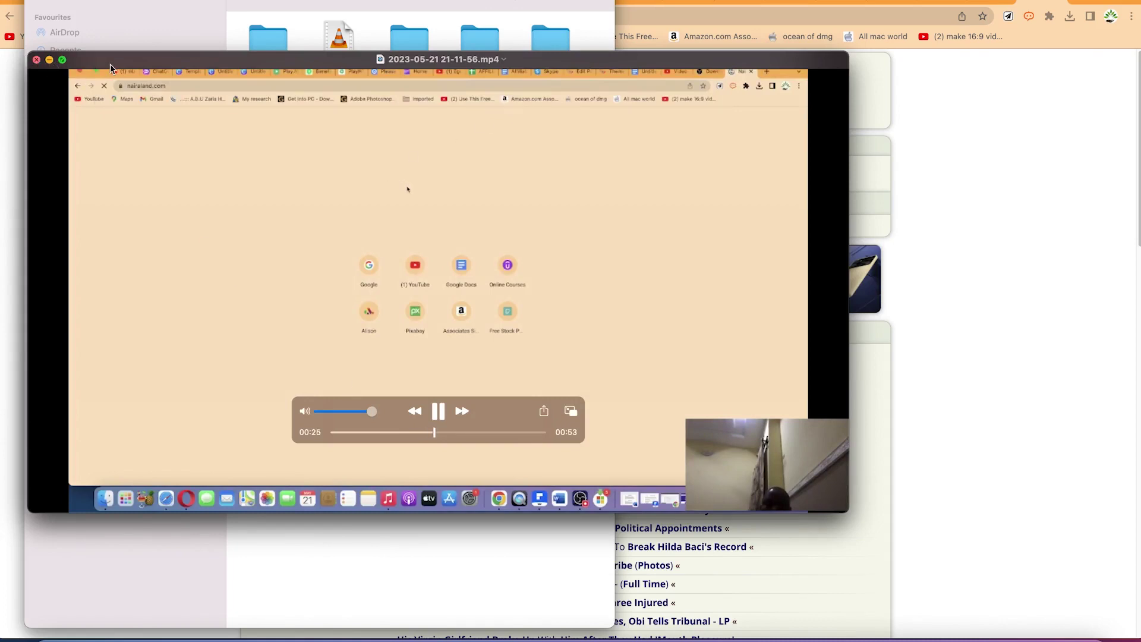
{"action": "key", "text": "super+w"}
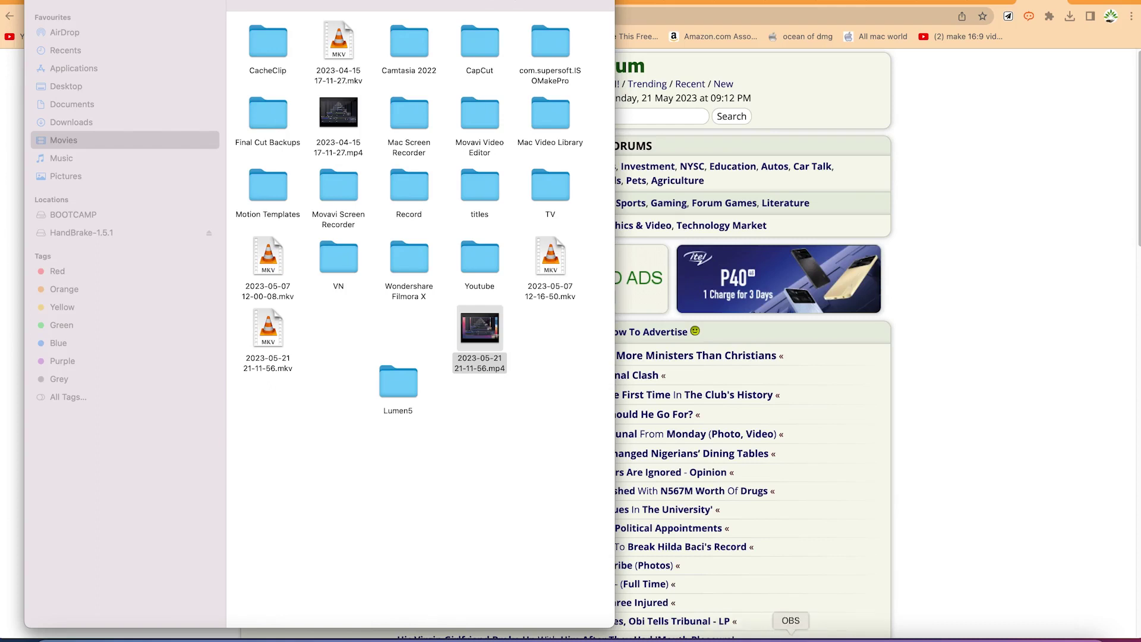
{"action": "left_click", "coordinate": [791, 633]}
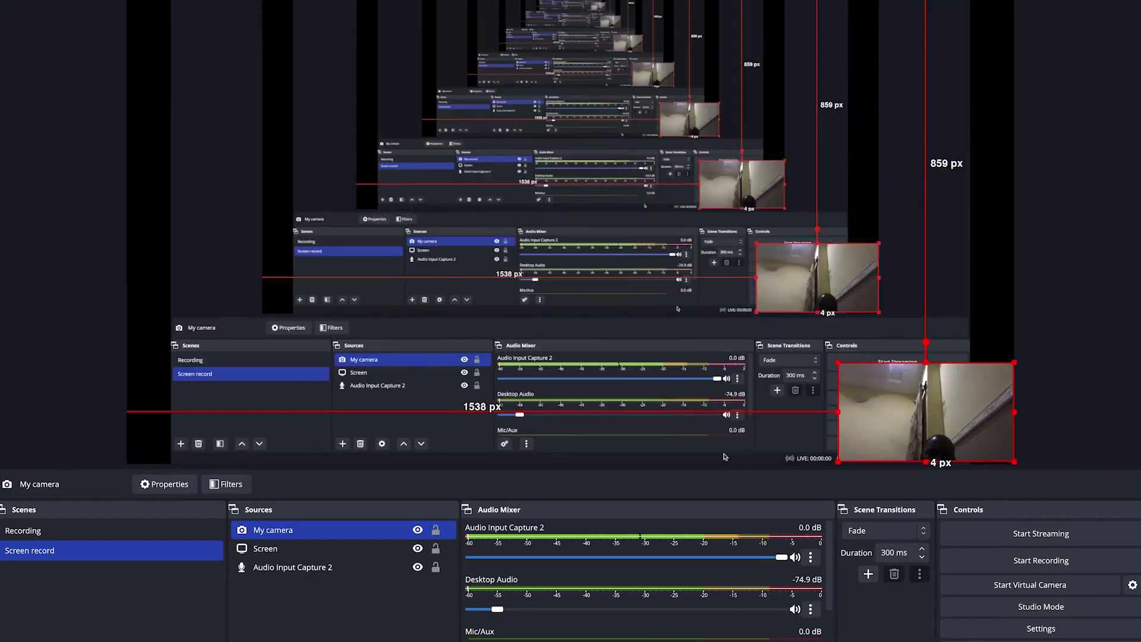